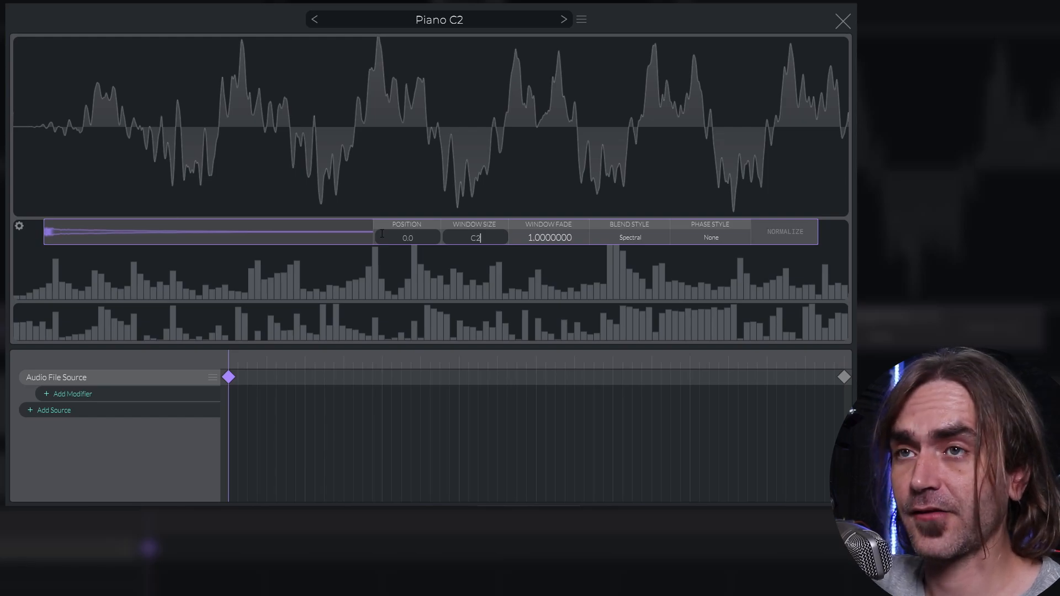
Step: Set the audio file source's window size to C2 and blend style to File Blend, and close the wavetable editor
key(Return)
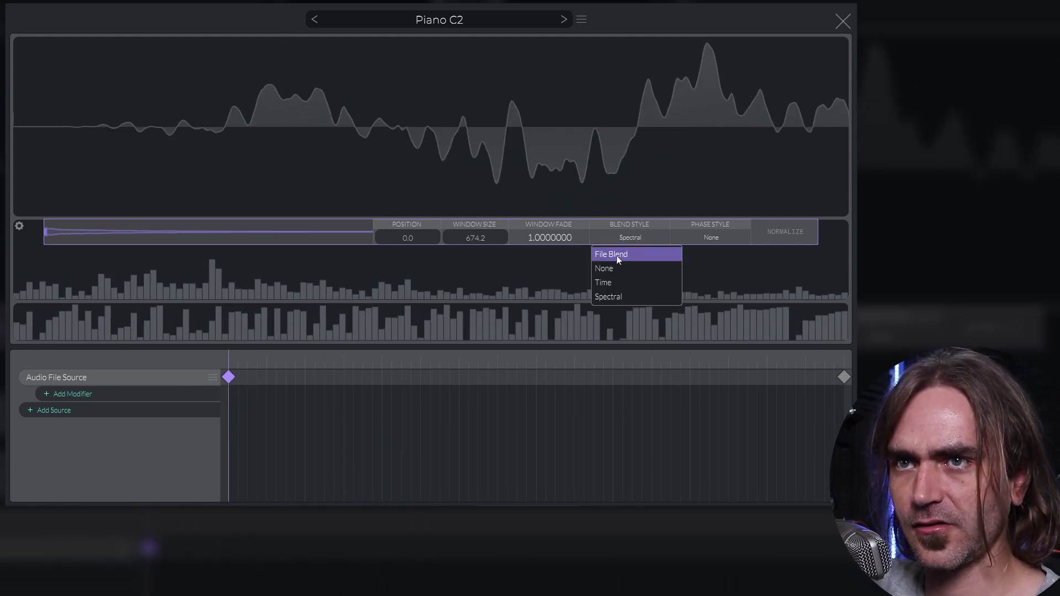
click(617, 255)
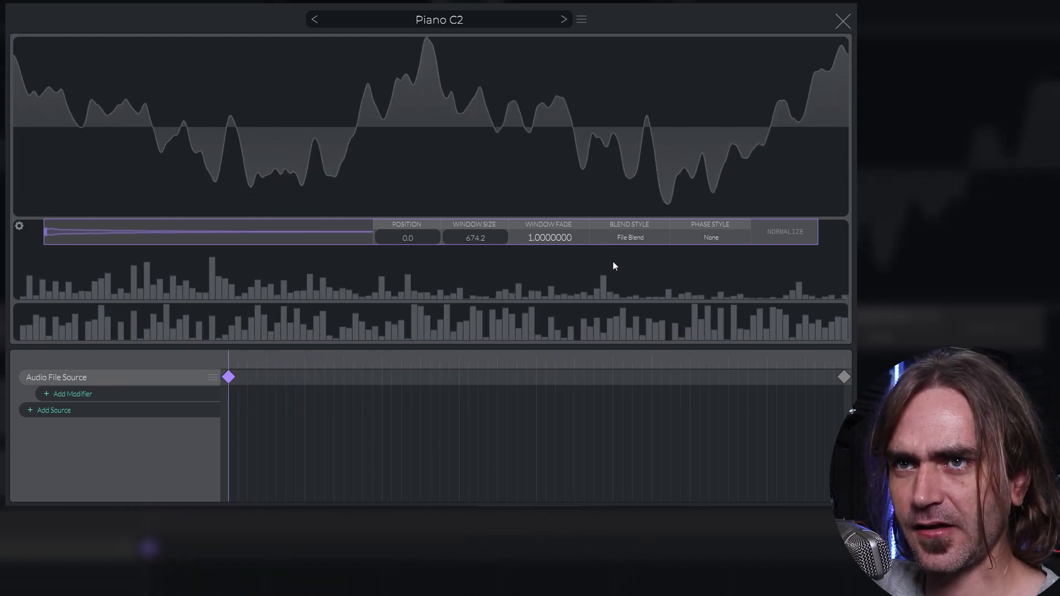
click(635, 239)
click(631, 257)
click(842, 22)
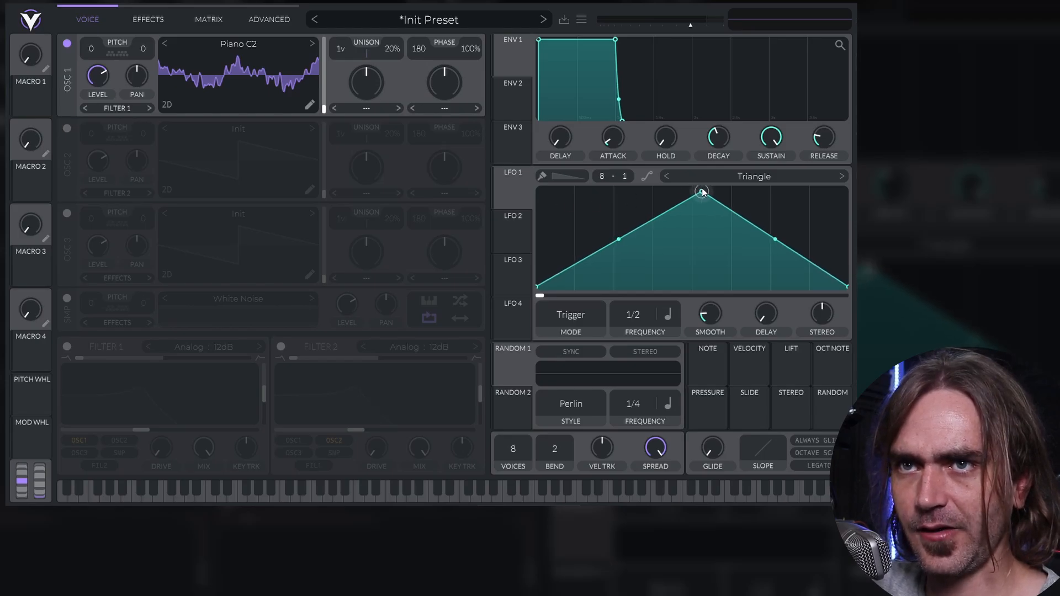
Step: Reshape LFO 1 from a triangle into a rising ramp and assign it to oscillator 1's wavetable position
drag(702, 192, 846, 190)
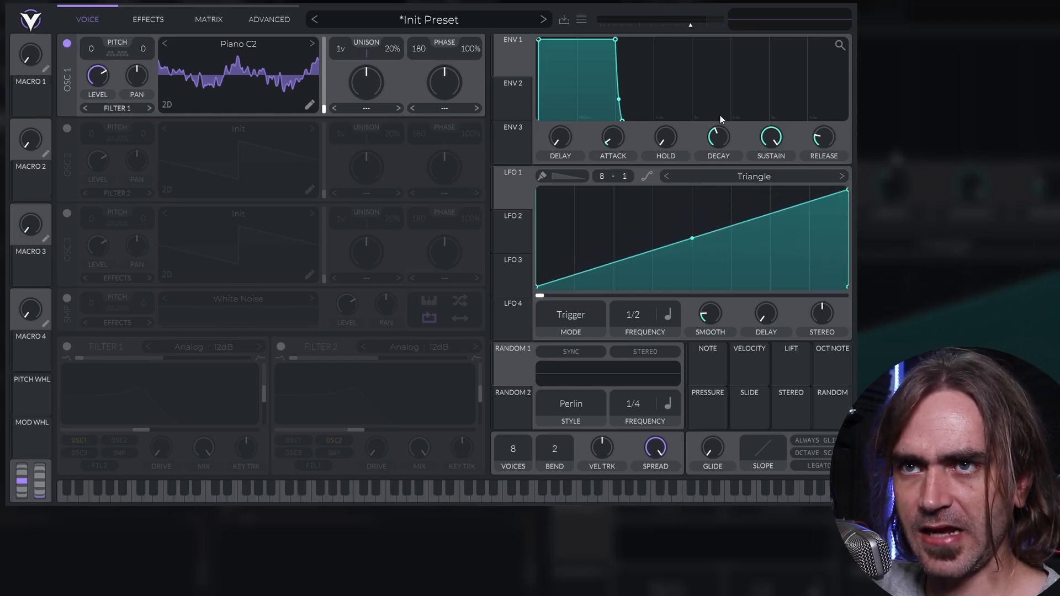
drag(513, 191, 310, 77)
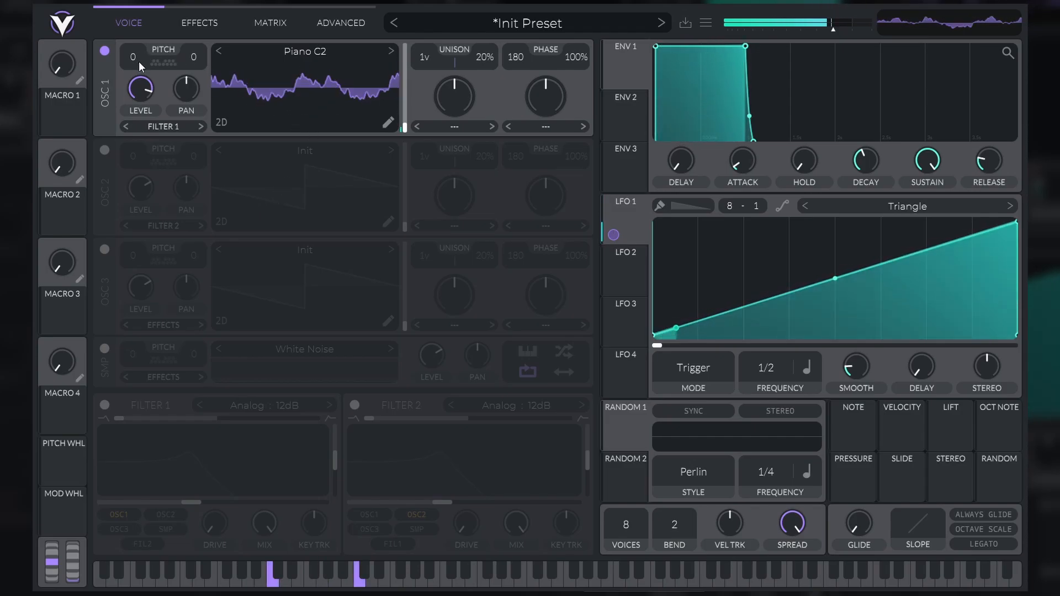
Step: Enable the reverb effect, raise its mix to about halfway and set its time to about 3.2 seconds
click(193, 21)
click(102, 506)
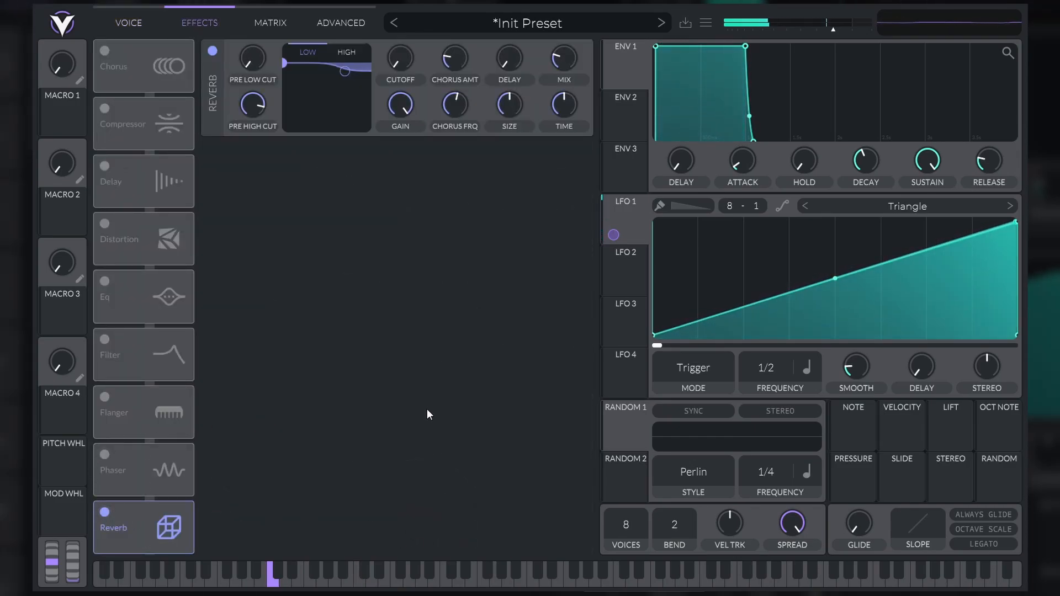
drag(563, 66, 569, 49)
drag(563, 117, 547, 105)
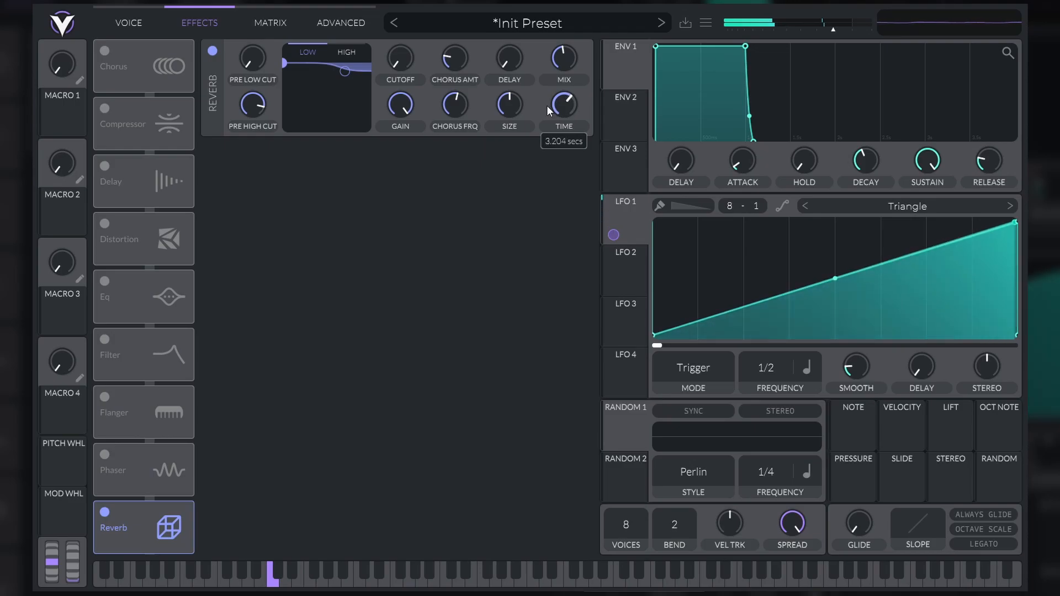
Step: Thin out the reverb's lows by raising its low cutoff and pre low cut and reducing the low gain to minimum
drag(412, 51, 413, 31)
drag(400, 105, 375, 234)
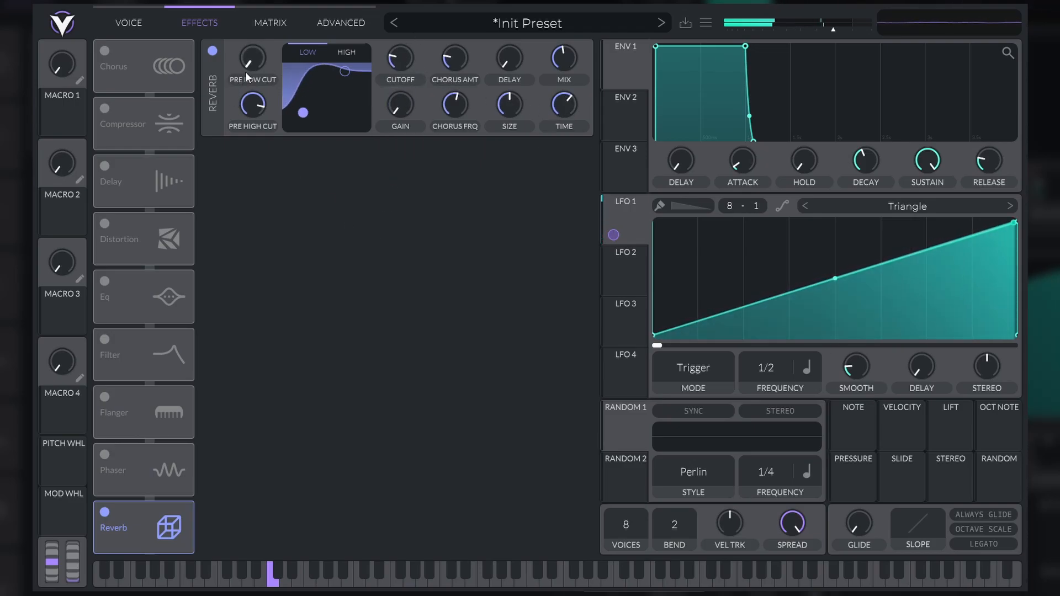
drag(245, 72, 267, 51)
Step: Modulate the phase of LFO 1, with its frequency on Freeze, using Random 1 and set the base phase to mid-cycle
click(145, 25)
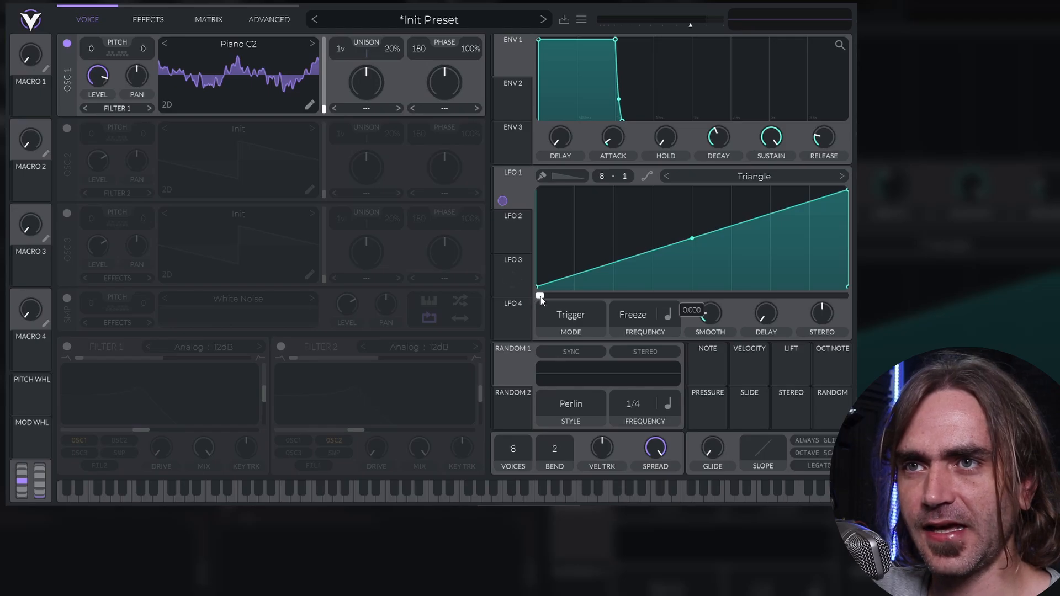
drag(540, 297, 673, 299)
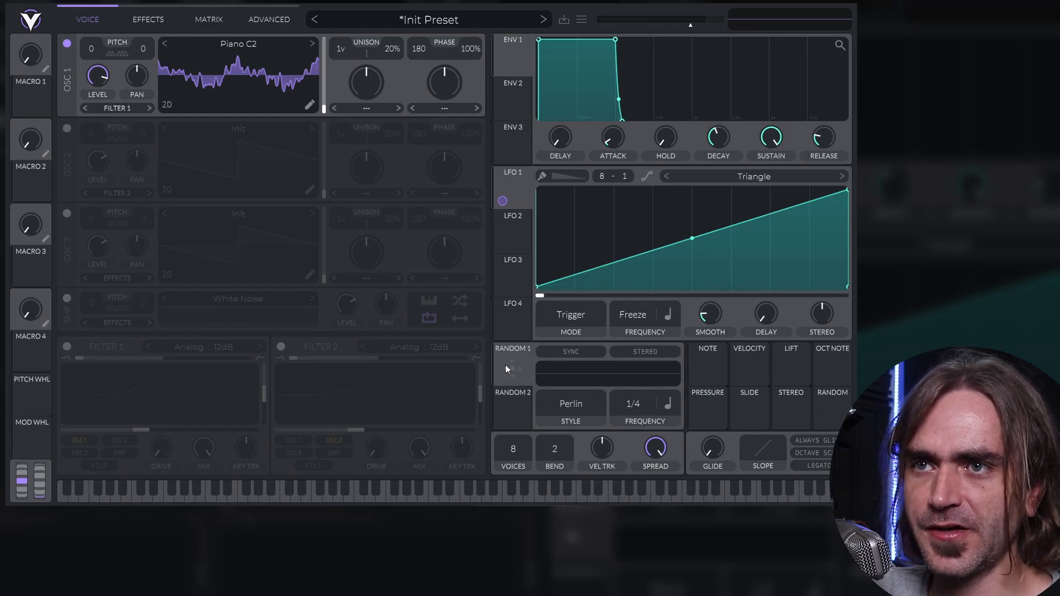
drag(518, 366, 554, 296)
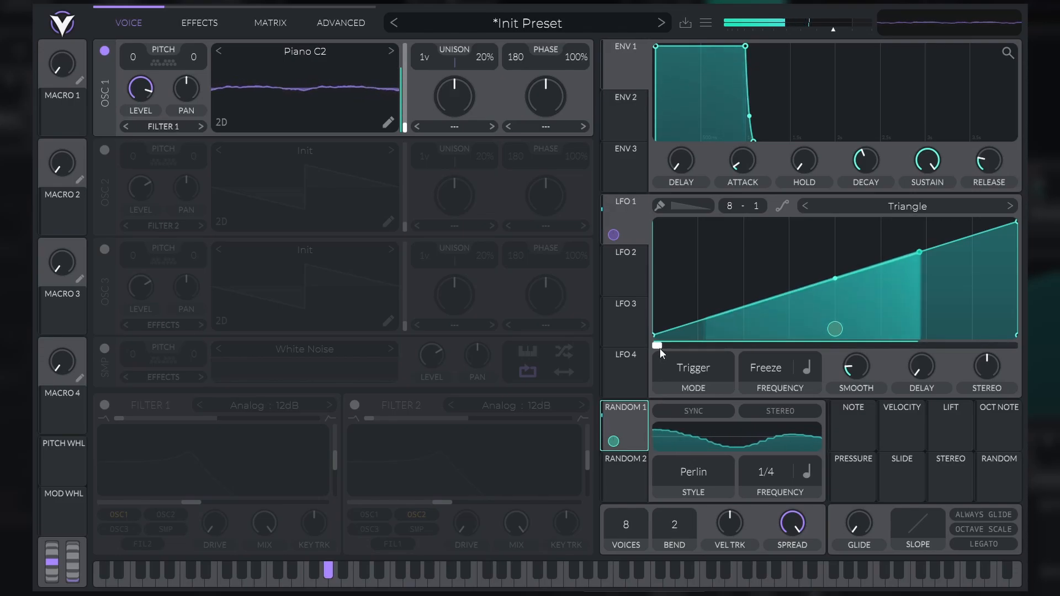
drag(660, 347, 846, 353)
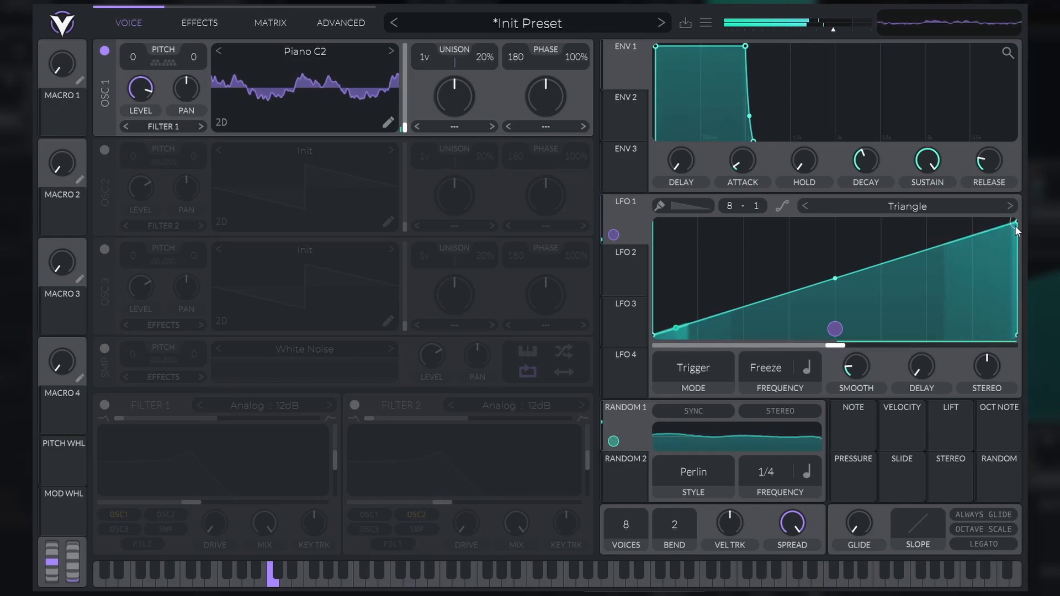
Step: Move LFO 1's peak back to the middle to form a triangle and set Random 1's frequency to 1/2
drag(1014, 225, 837, 186)
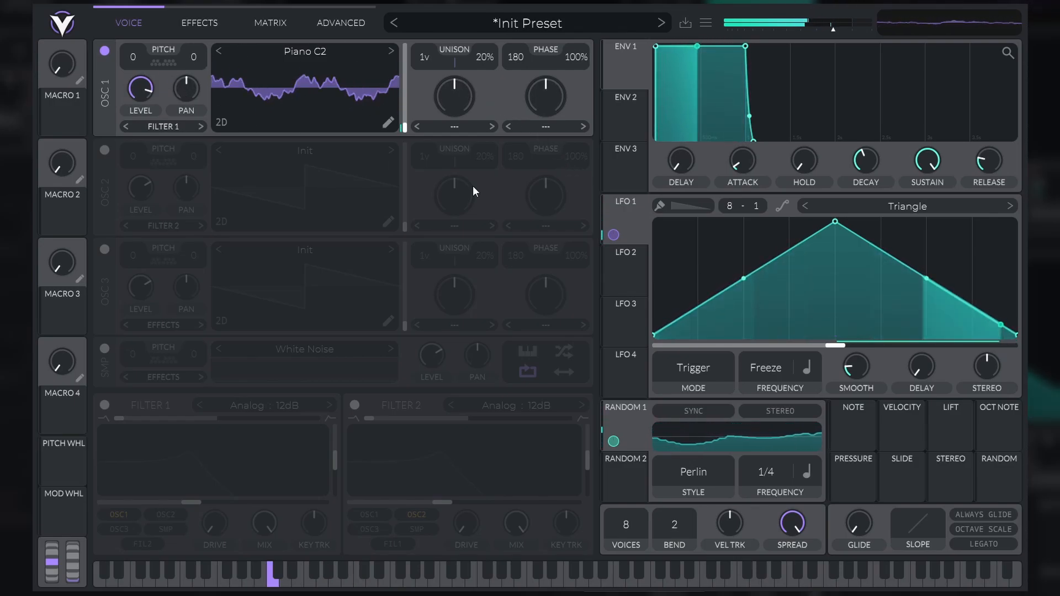
drag(778, 476, 773, 488)
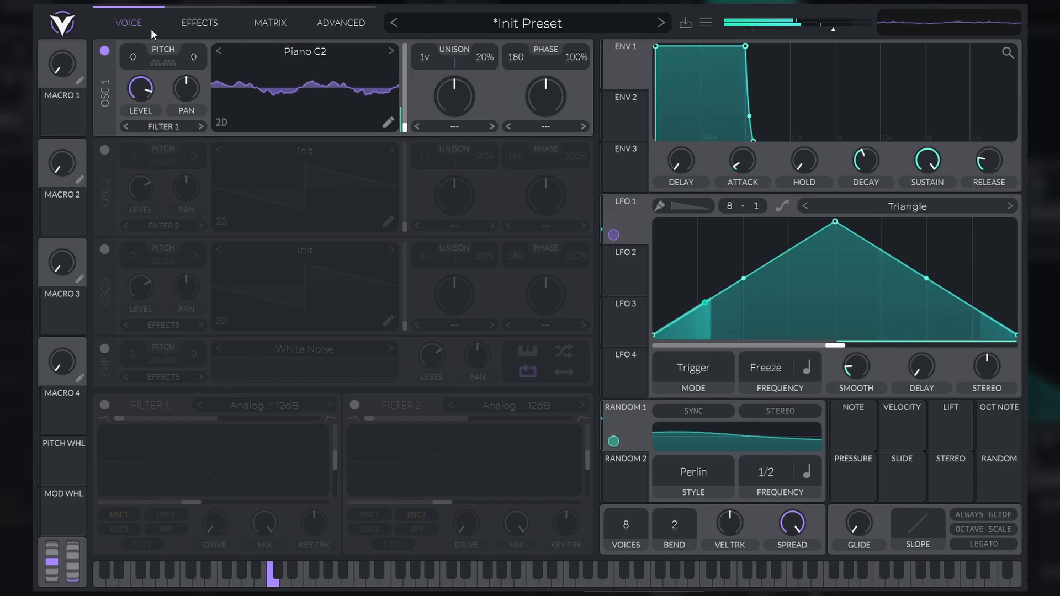
Step: Enable the chorus effect with 16 voices and its frequency on Freeze
click(189, 25)
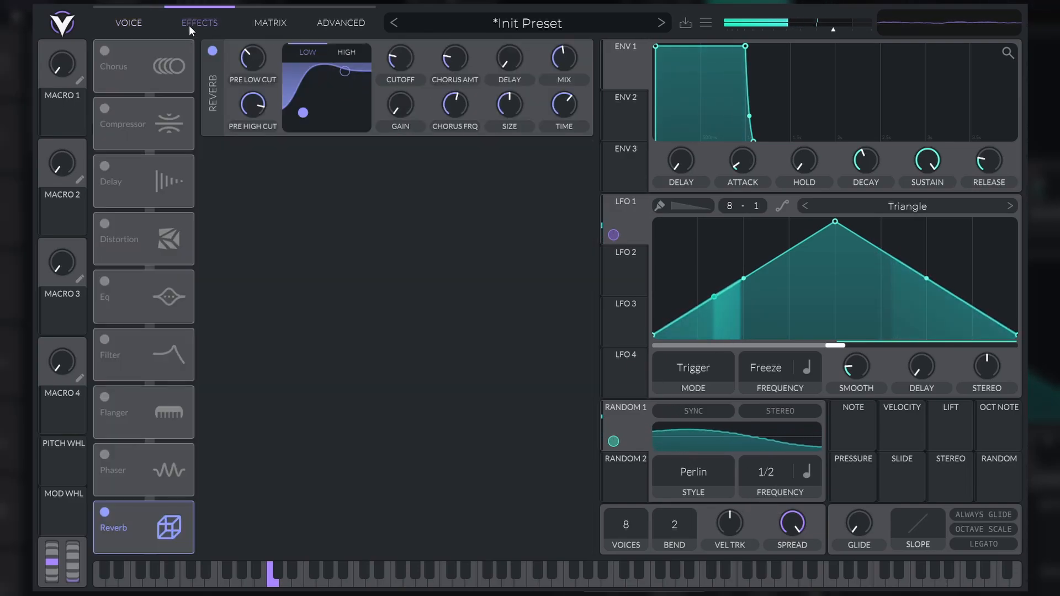
click(112, 51)
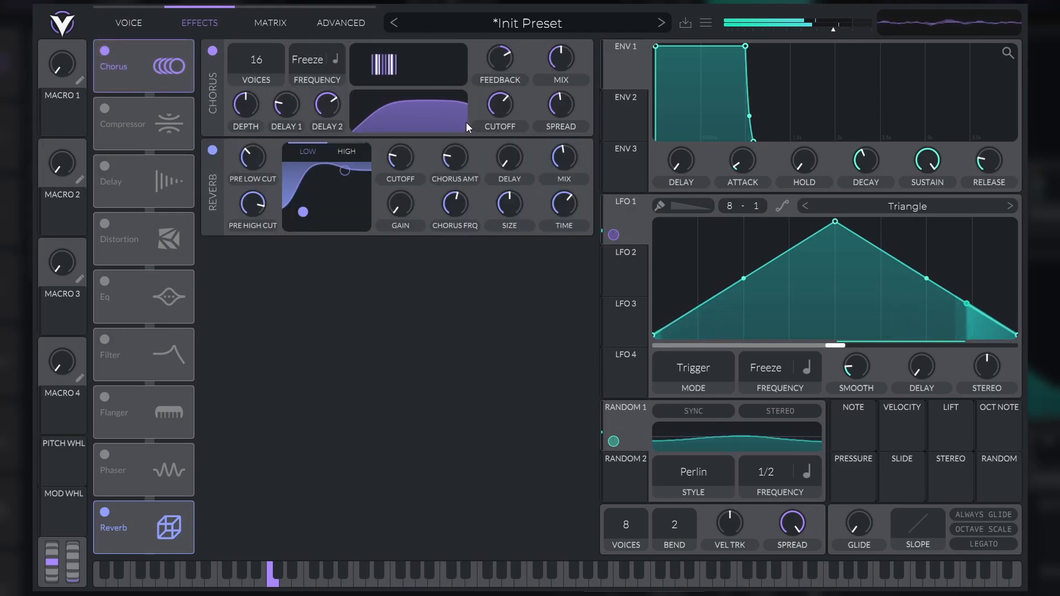
Step: Enable the multiband compressor, place it ahead of the chorus, and set its mix to about 0.41 with a lower attack
click(104, 108)
drag(136, 135, 151, 63)
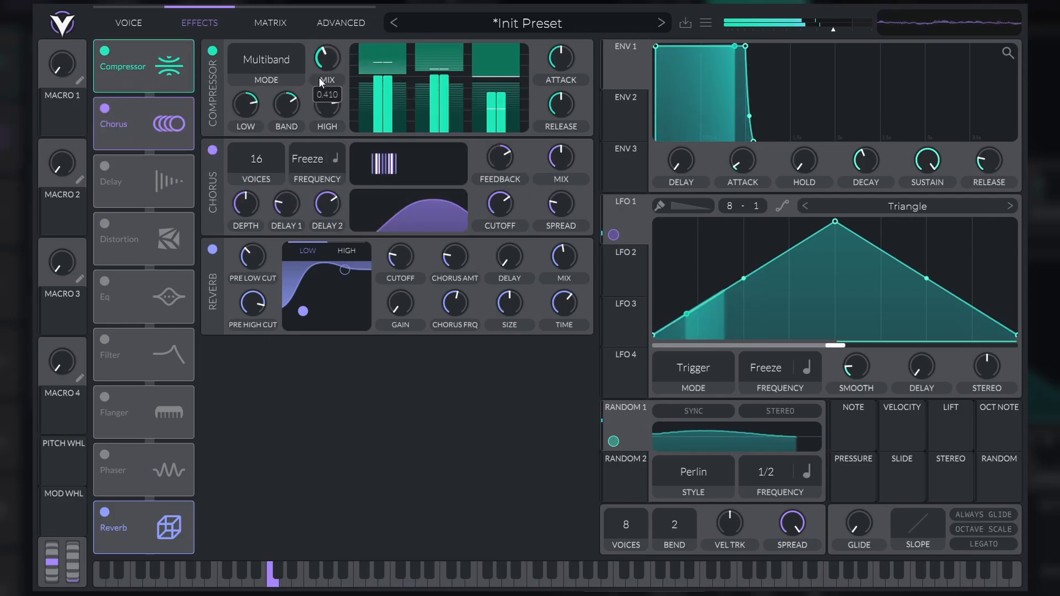
mouse_move(558, 59)
mouse_down()
mouse_move(576, 55)
mouse_move(563, 108)
mouse_move(568, 41)
mouse_move(555, 68)
mouse_move(564, 67)
mouse_up()
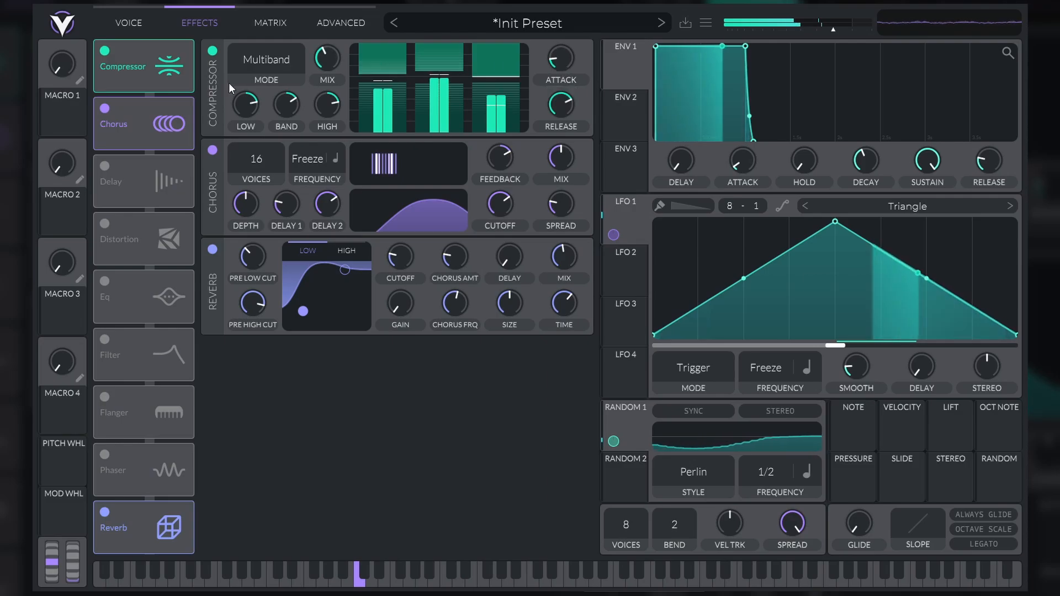
Step: Set Random 1's frequency to 1/1 with stereo enabled, and raise LFO 1's stereo amount
click(131, 24)
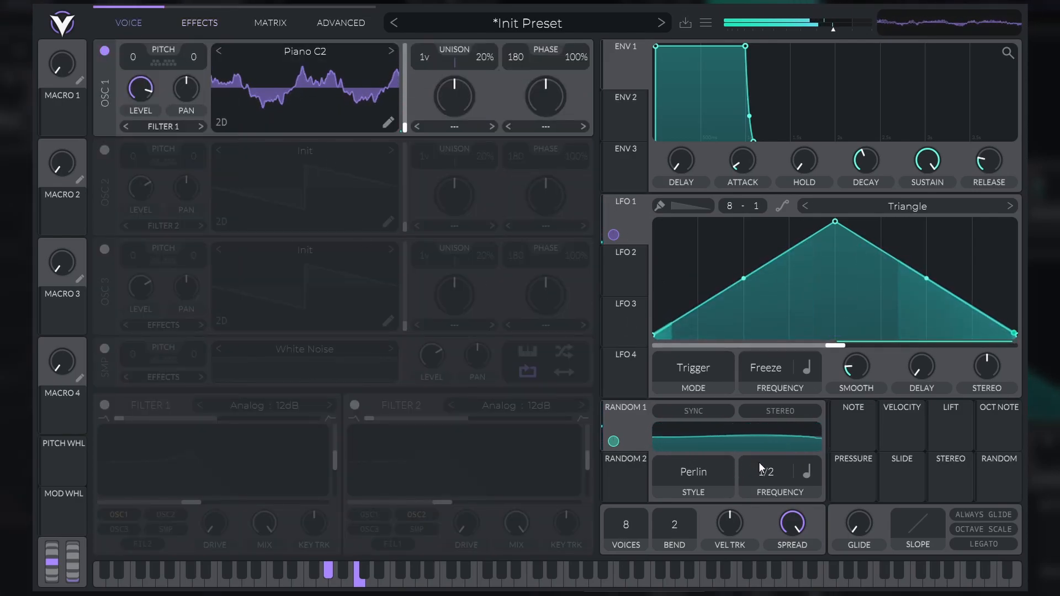
drag(780, 472, 778, 505)
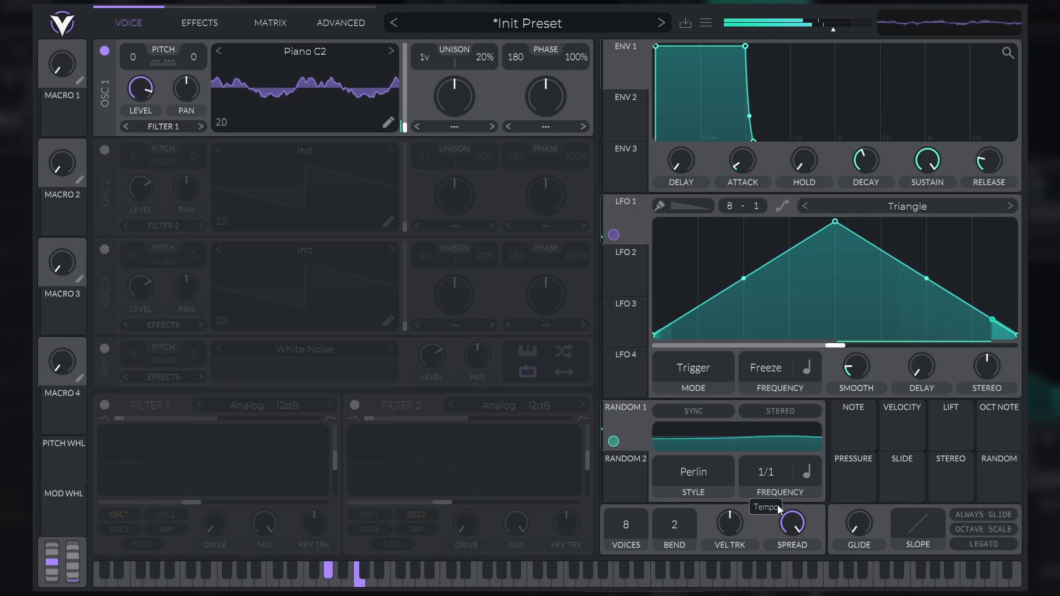
click(769, 409)
drag(972, 364, 986, 385)
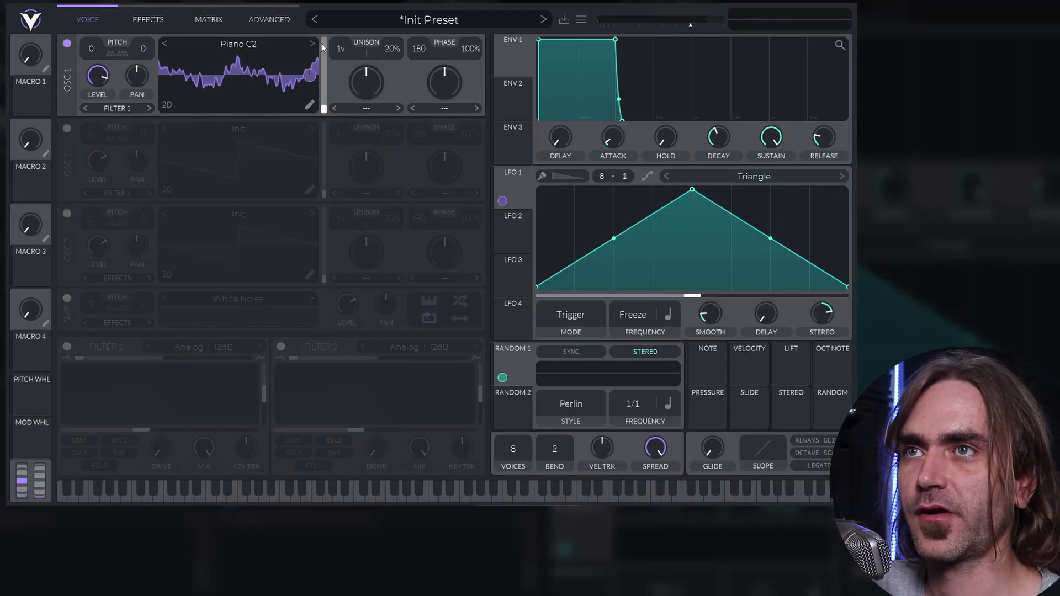
Step: Give oscillator 1 16 unison voices and reduce its unison detune range to 0.000
drag(345, 58, 350, 43)
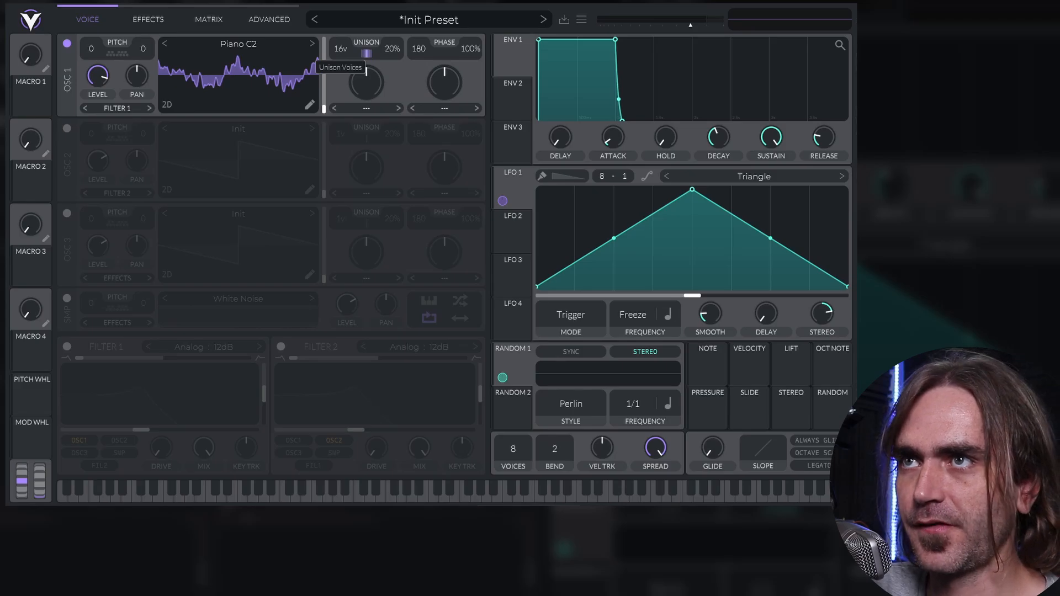
click(266, 20)
drag(208, 90, 200, 180)
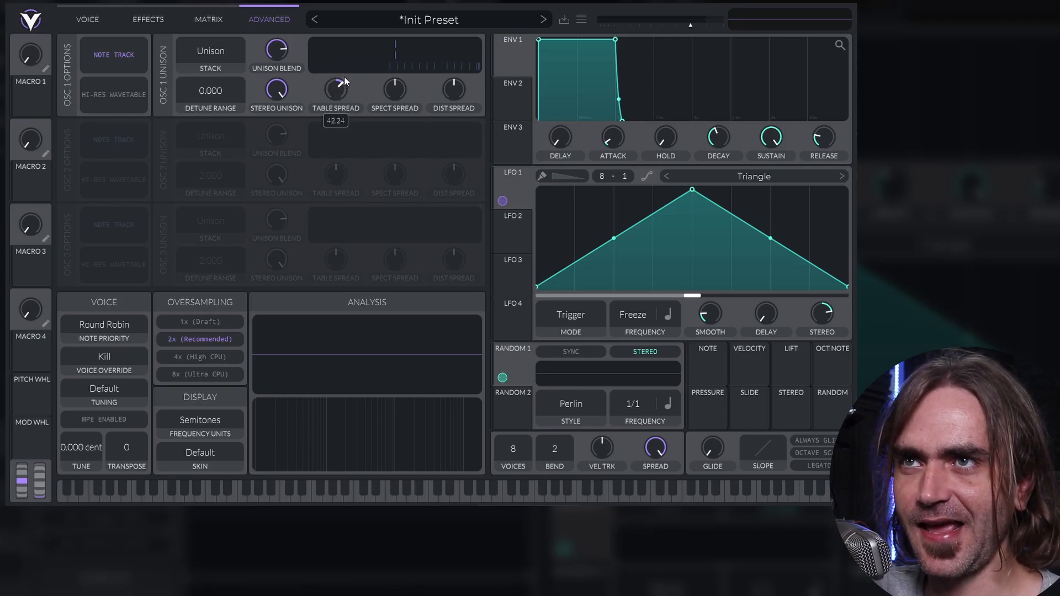
Step: Set oscillator 1's table spread to about -75 and modulate it with Random 2 at a 1/1 frequency and a reduced amount
drag(333, 91, 328, 100)
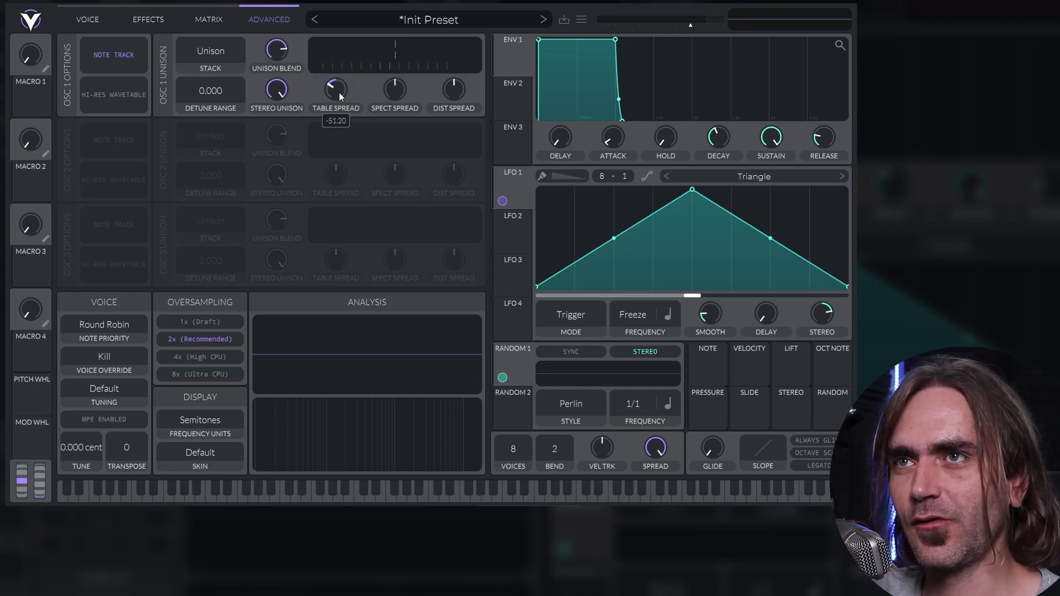
mouse_move(339, 92)
mouse_down()
mouse_move(373, 81)
mouse_move(374, 92)
mouse_move(325, 102)
mouse_up()
drag(624, 465, 415, 107)
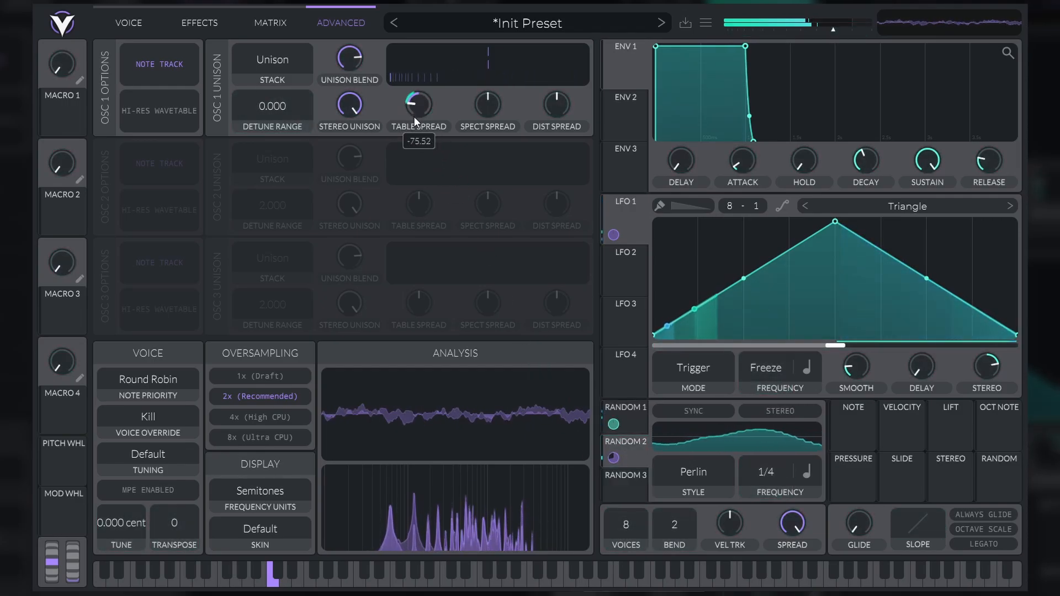
drag(761, 462, 746, 511)
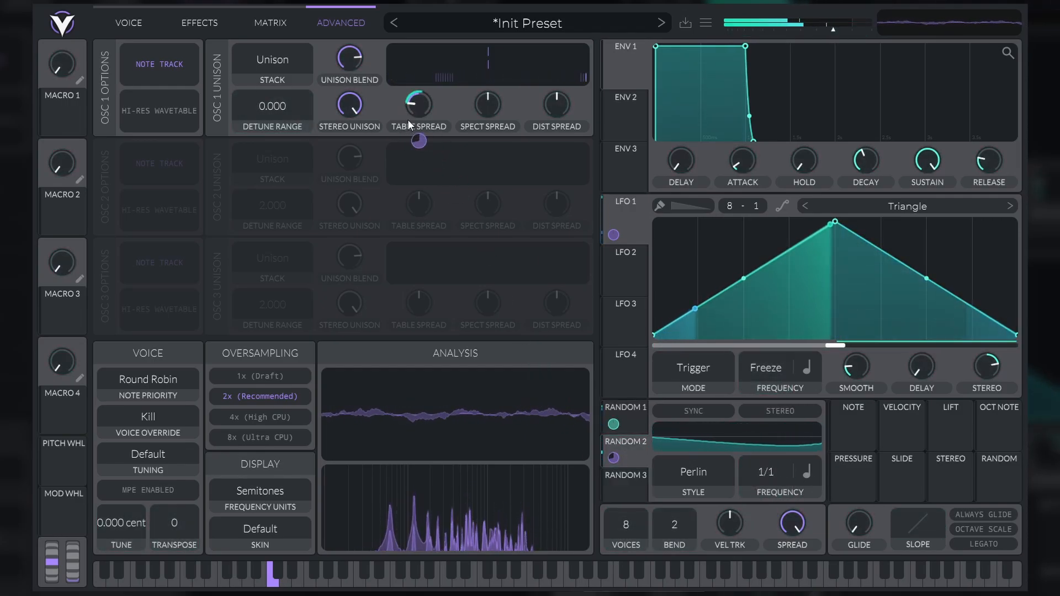
mouse_move(418, 141)
drag(421, 141, 420, 164)
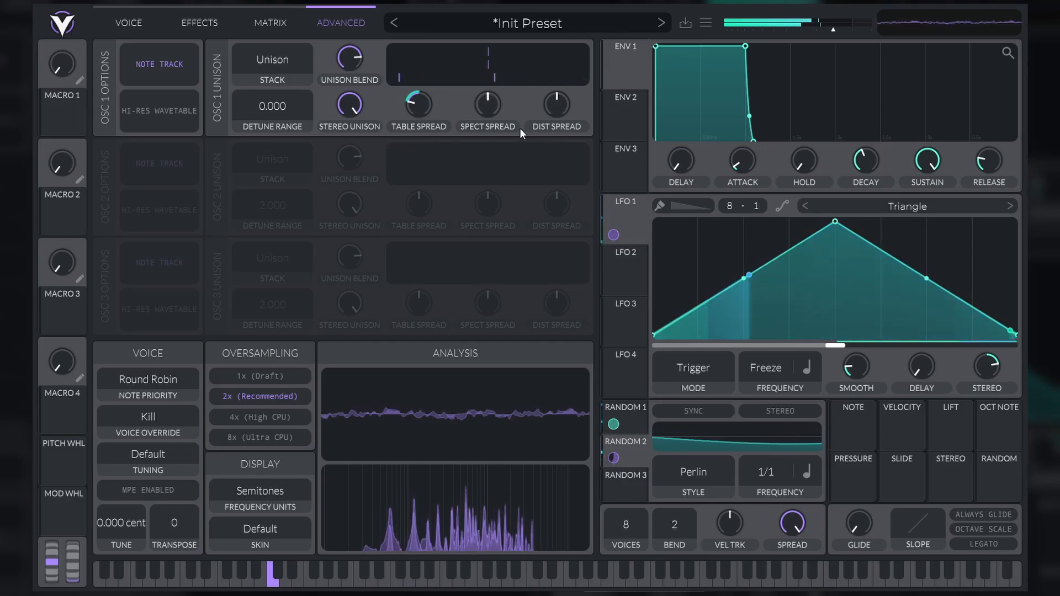
Step: Set oscillator 1's unison detune to 60%
click(129, 23)
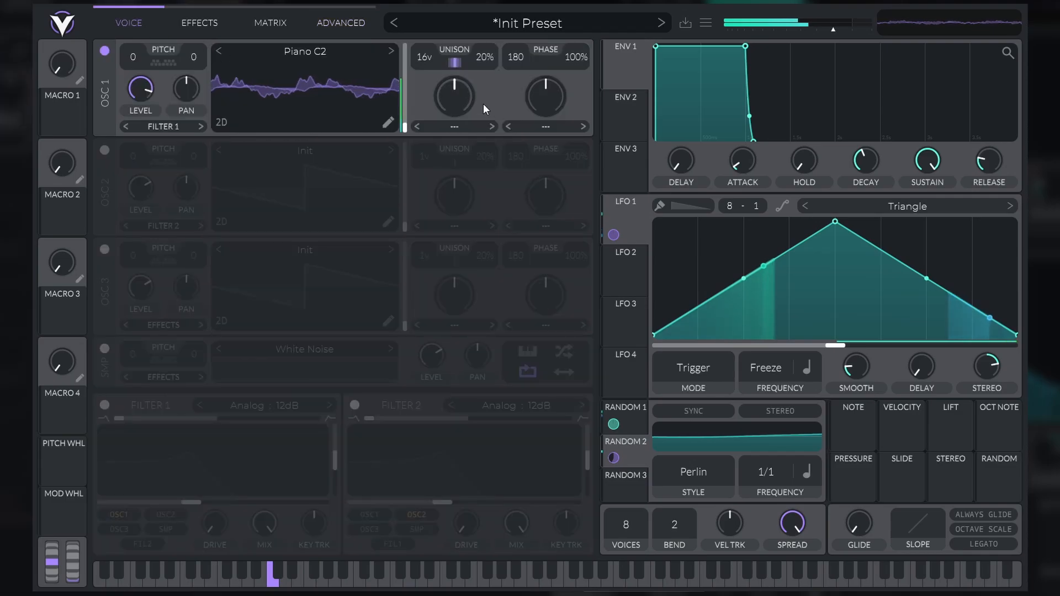
mouse_move(493, 52)
mouse_down()
mouse_move(501, 42)
mouse_move(479, 51)
mouse_up()
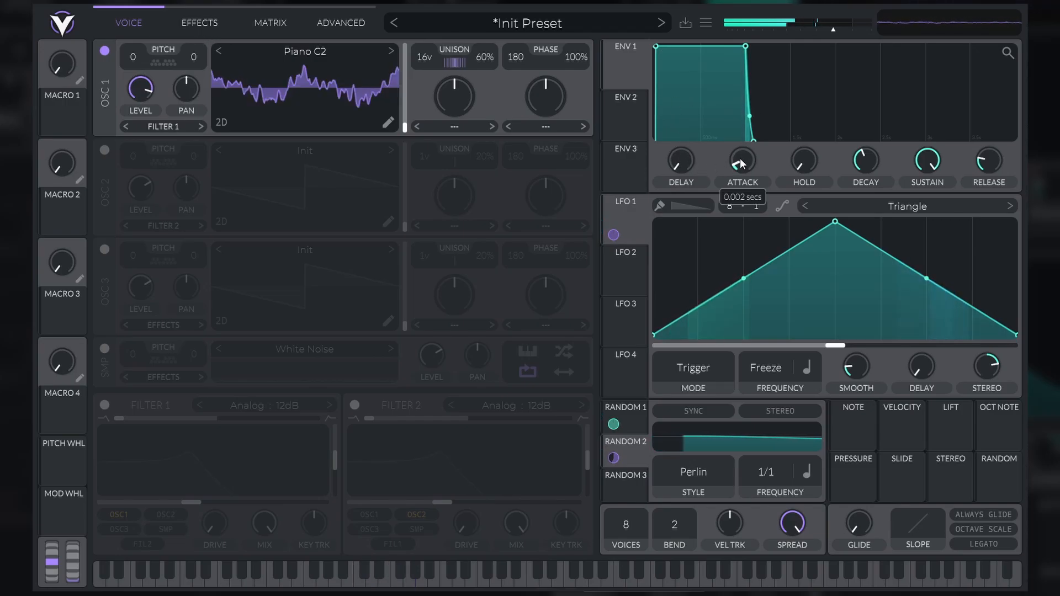
Step: Set envelope 1's attack to about 0.44 seconds, lengthen its release and straighten the release curve
mouse_move(740, 158)
mouse_down()
mouse_move(741, 167)
mouse_move(749, 161)
mouse_move(733, 166)
mouse_up()
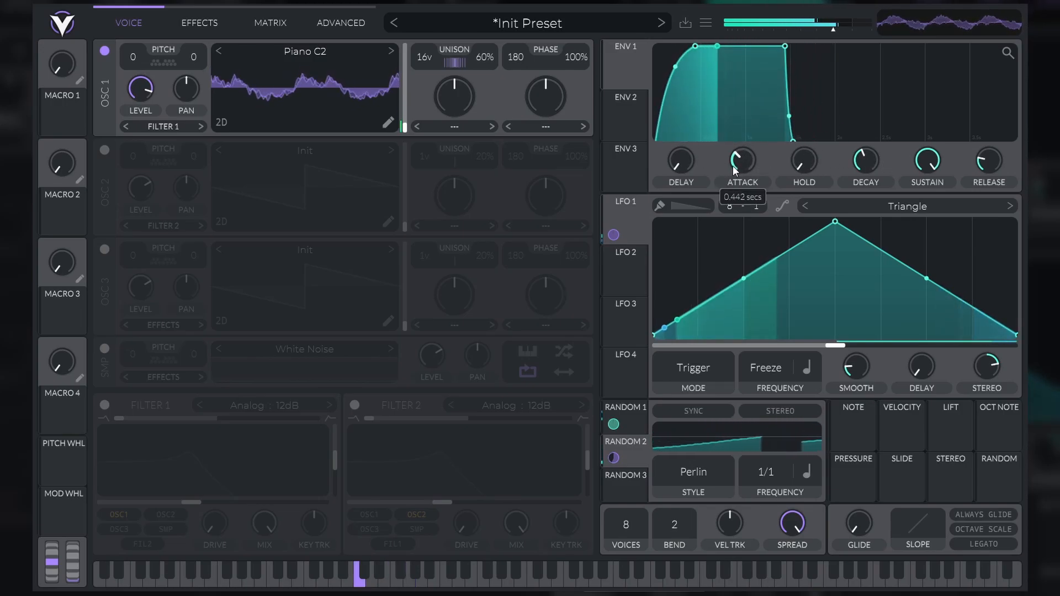
drag(995, 163, 1000, 158)
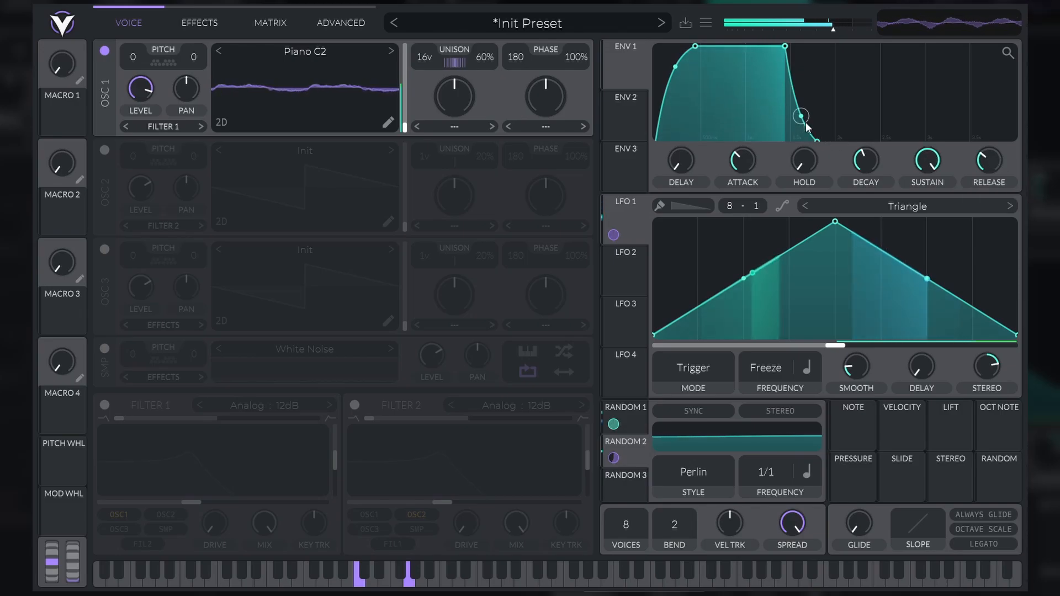
drag(806, 122, 828, 97)
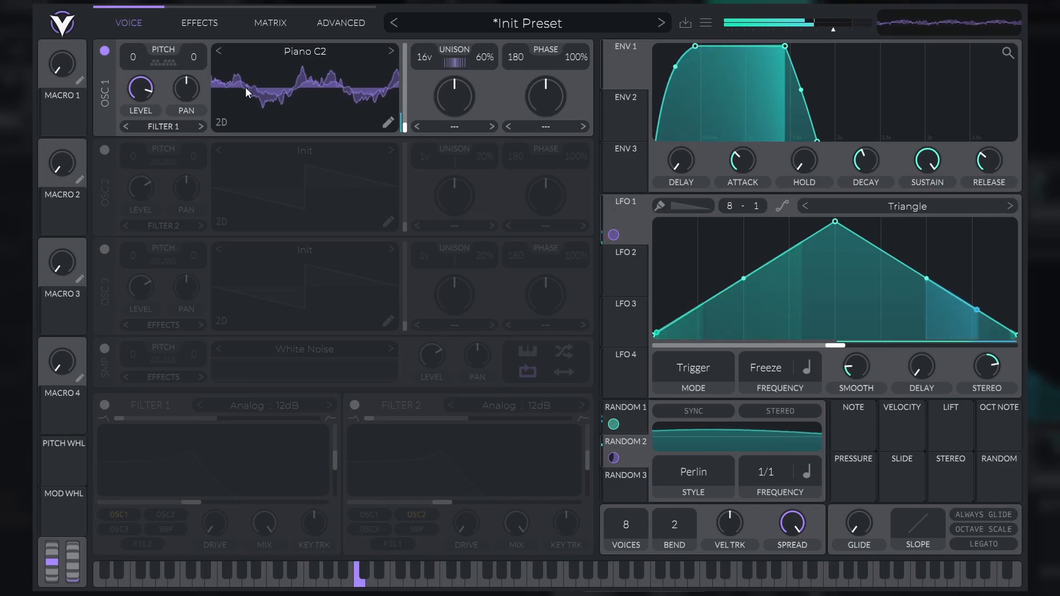
Step: Try a lower transpose on oscillator 1 and reset it to 0
drag(135, 61, 126, 136)
double_click(136, 59)
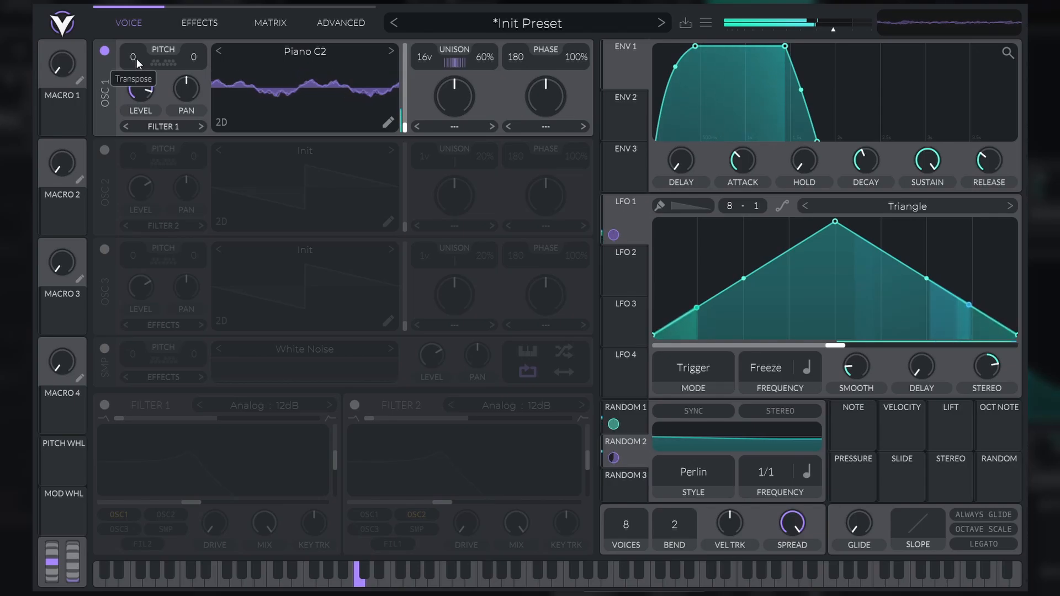
Step: Enable the delay effect in the effects chain
click(196, 24)
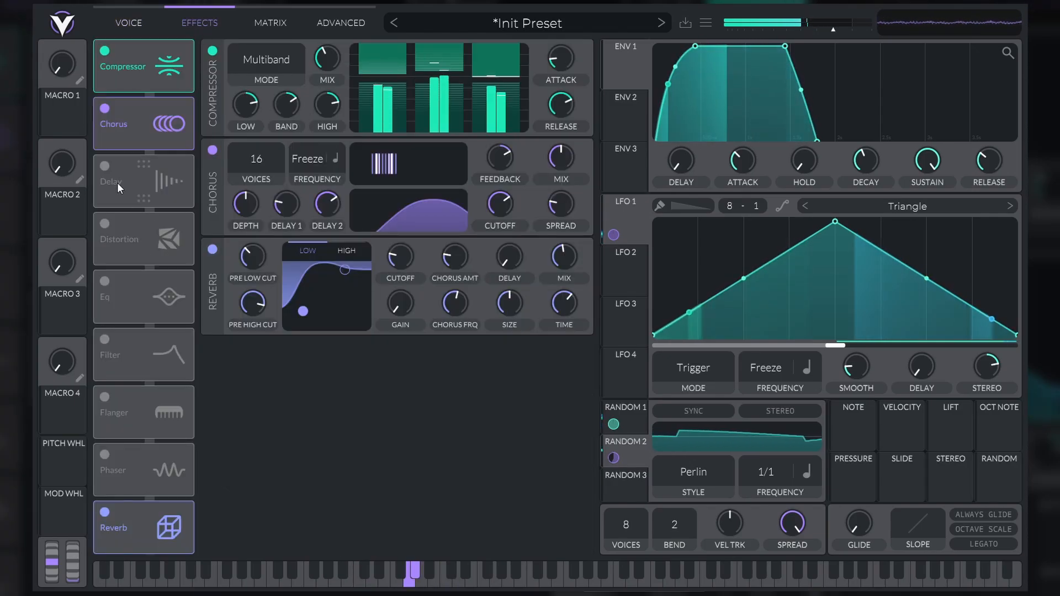
click(104, 168)
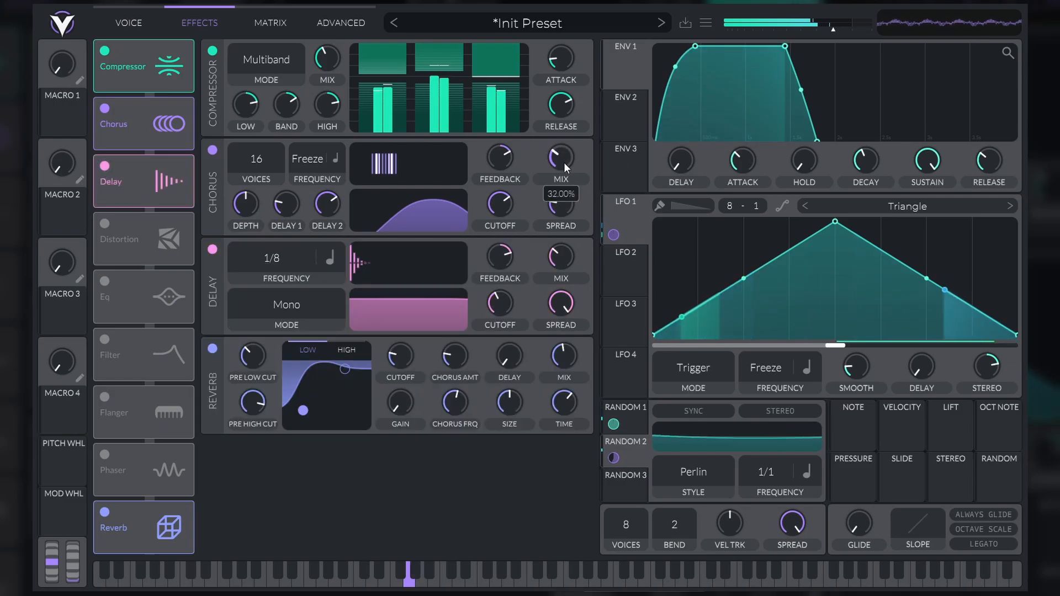
Step: Set the delay to dotted 1/8 timing in Ping Pong mode and narrow its filter into a band that trims lows and highs
click(338, 257)
click(343, 315)
click(282, 307)
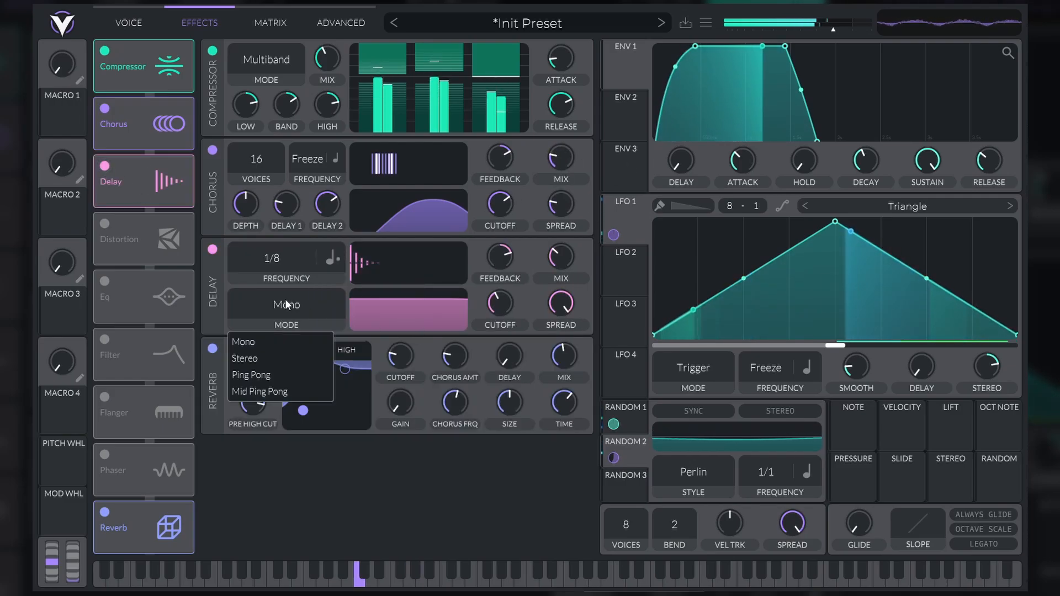
click(264, 374)
drag(446, 303, 443, 330)
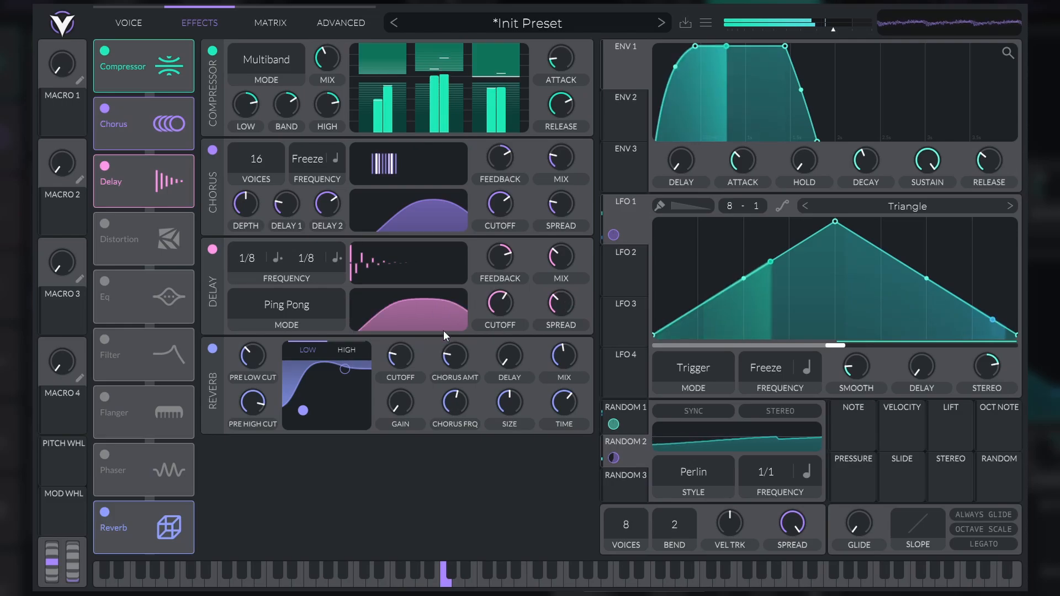
Step: Make Random 1 stereo with a 2/1 frequency and set envelope 1's release to about 0.43 seconds
click(124, 22)
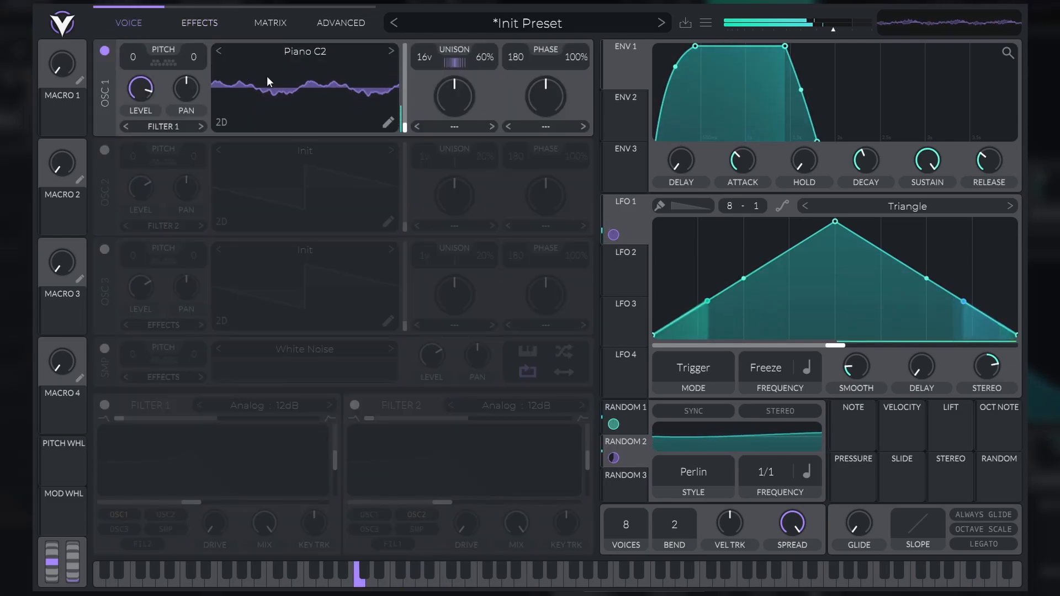
click(629, 414)
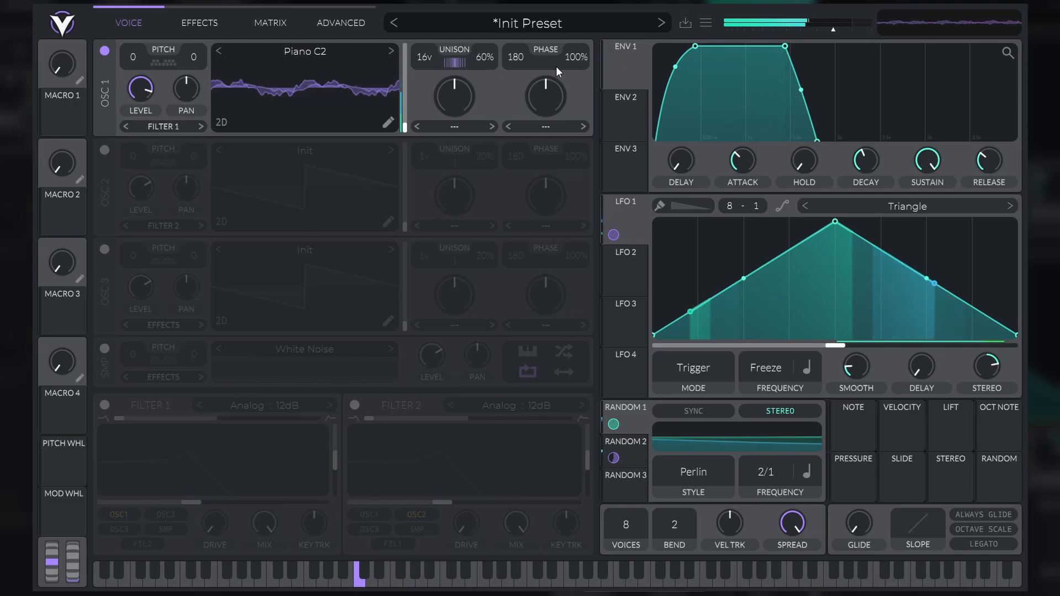
drag(803, 87, 814, 82)
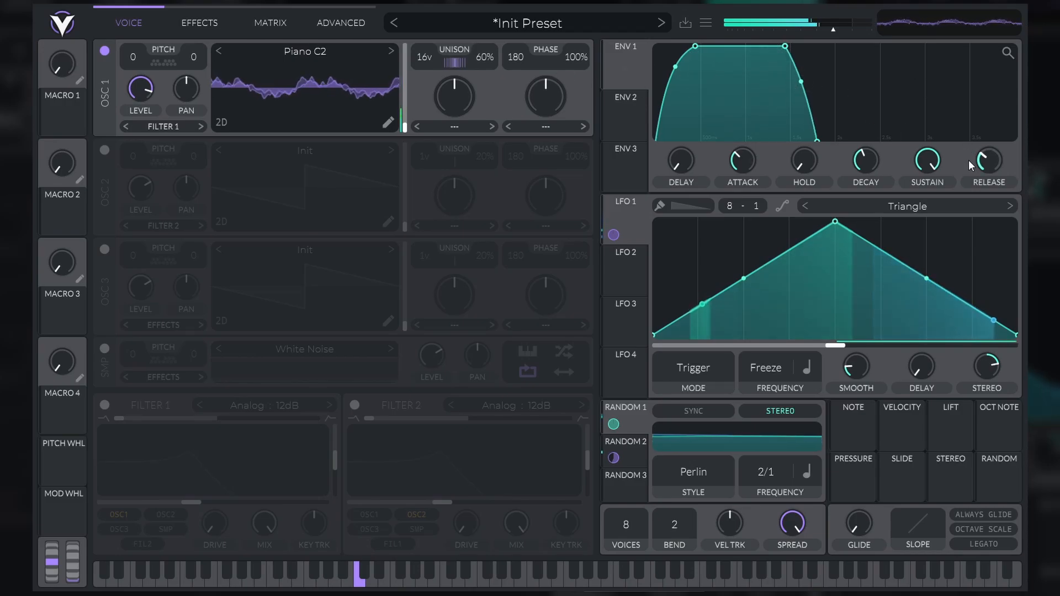
drag(975, 166, 975, 164)
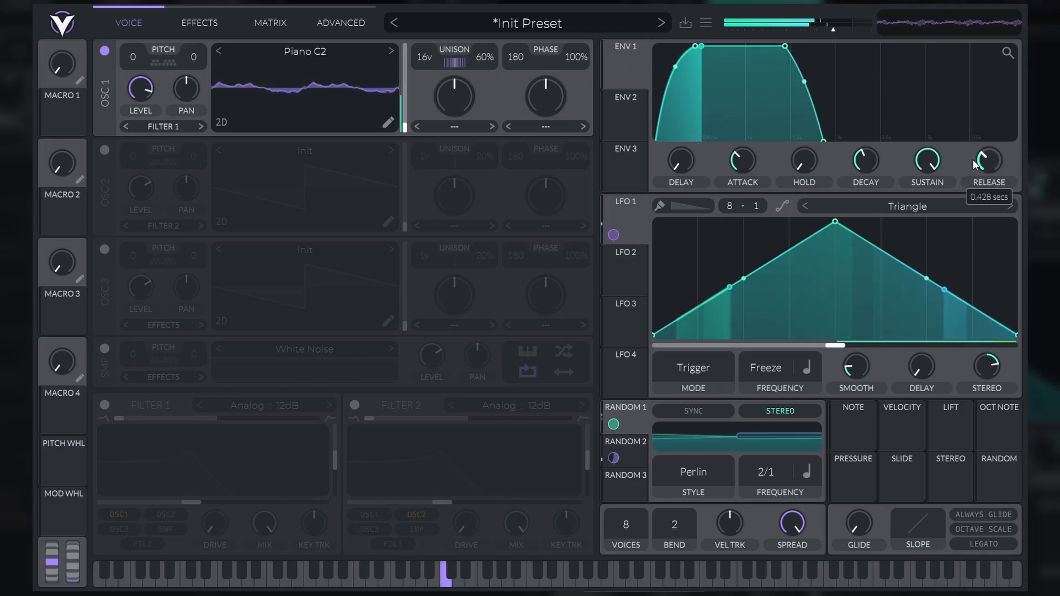
mouse_move(640, 166)
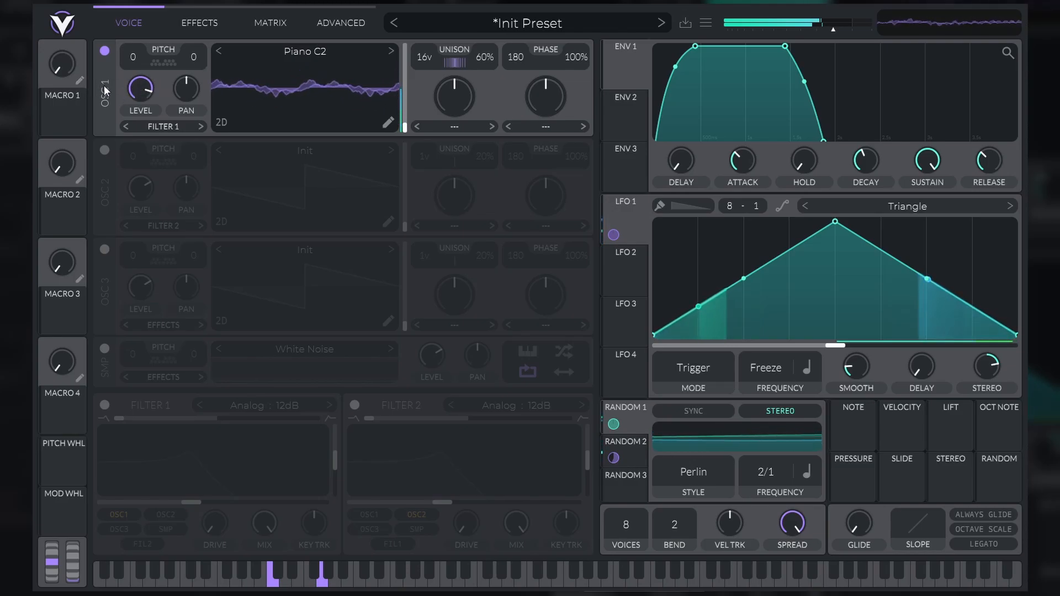
Step: Save the patch as the preset Granular Piano Pad 1, and load a fresh init preset
click(686, 22)
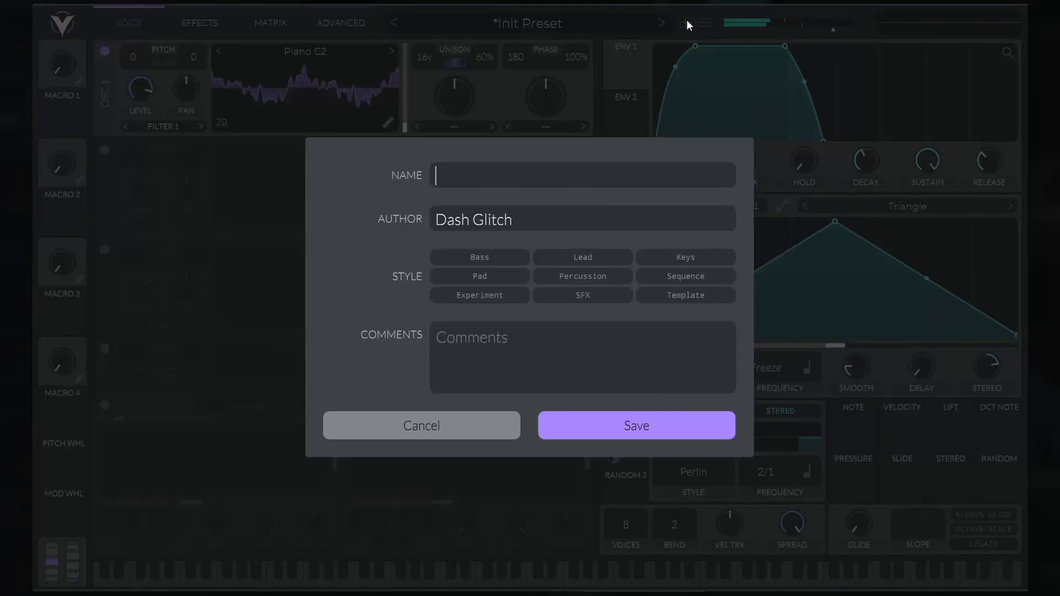
text(G)
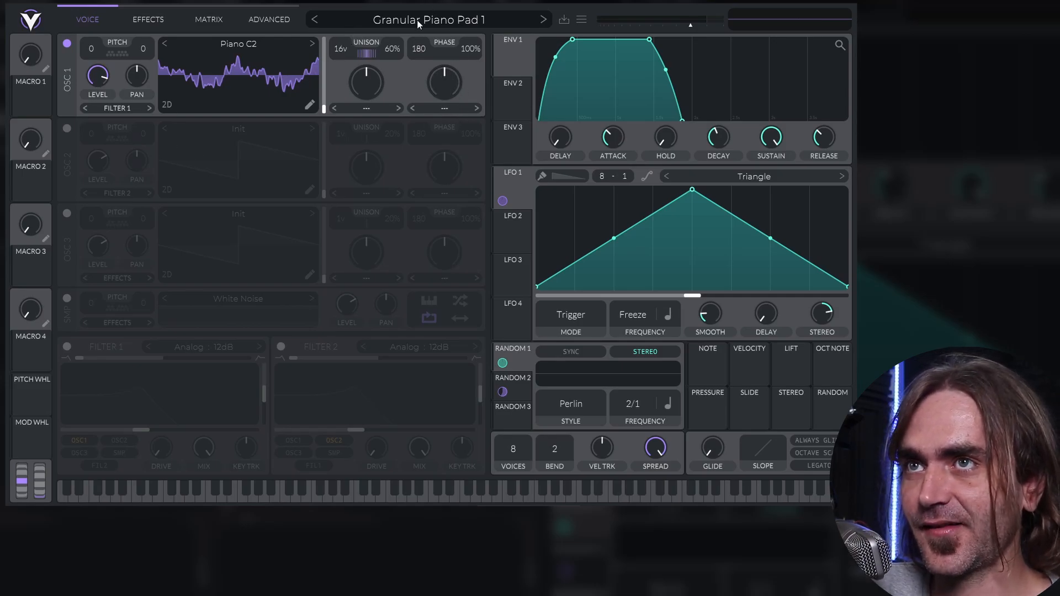
click(394, 22)
click(335, 137)
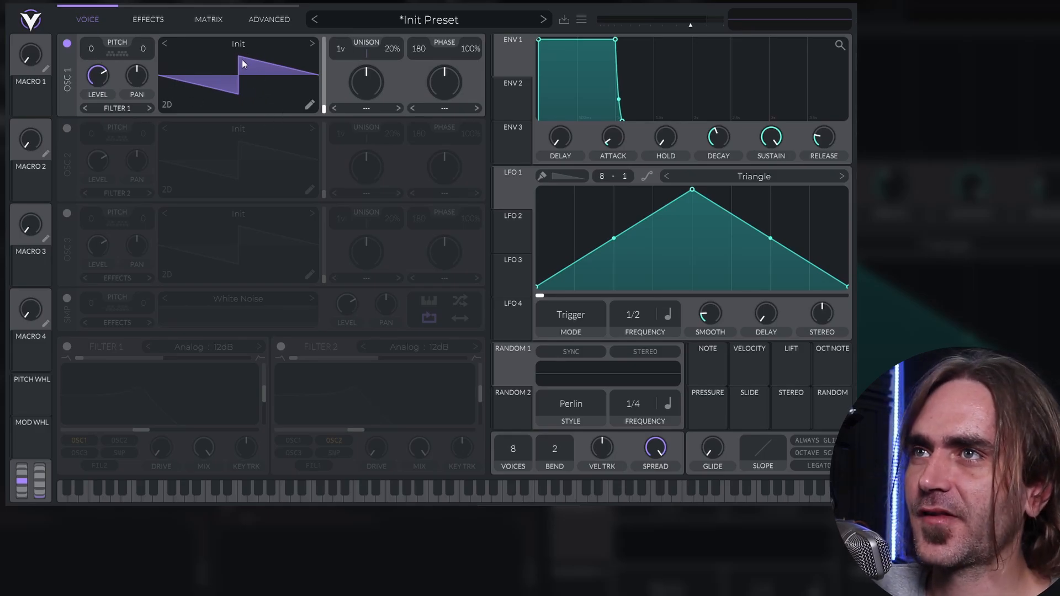
Step: Search the wavetables for pian and load Piano C2 into oscillator 1
click(237, 44)
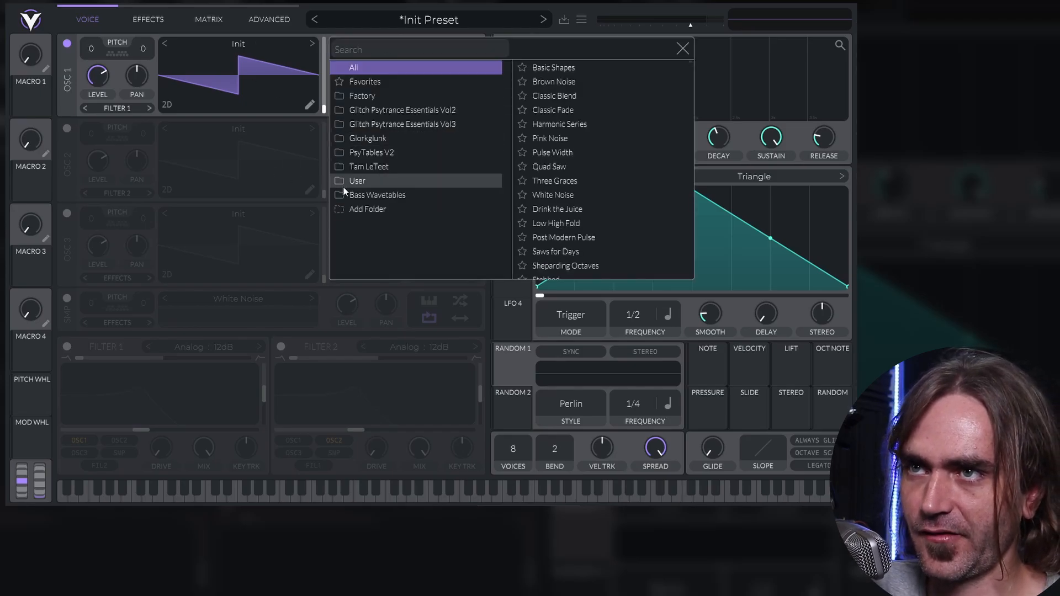
click(339, 50)
text(p)
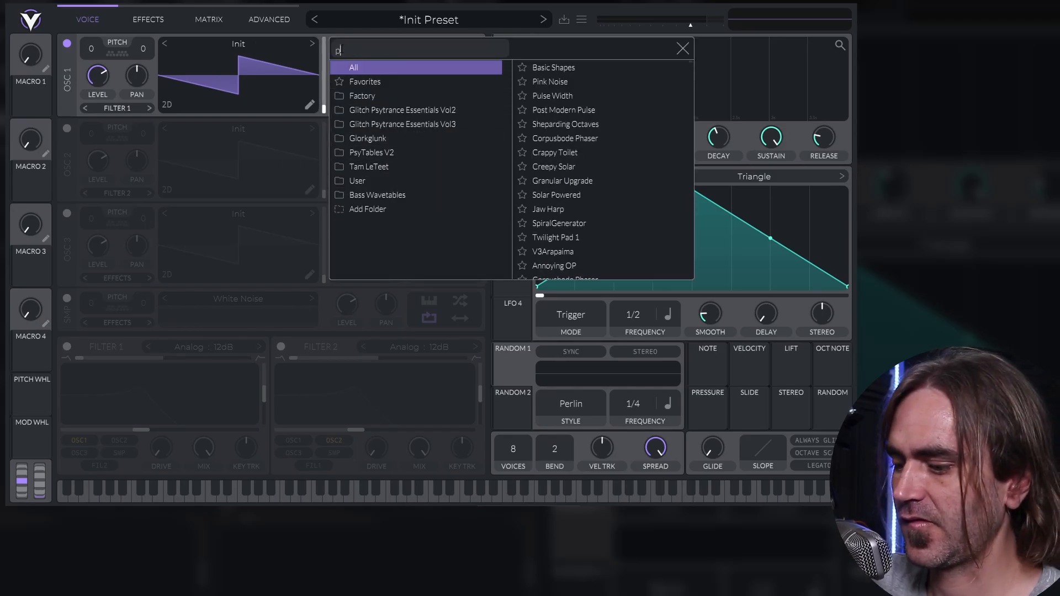
text(ian)
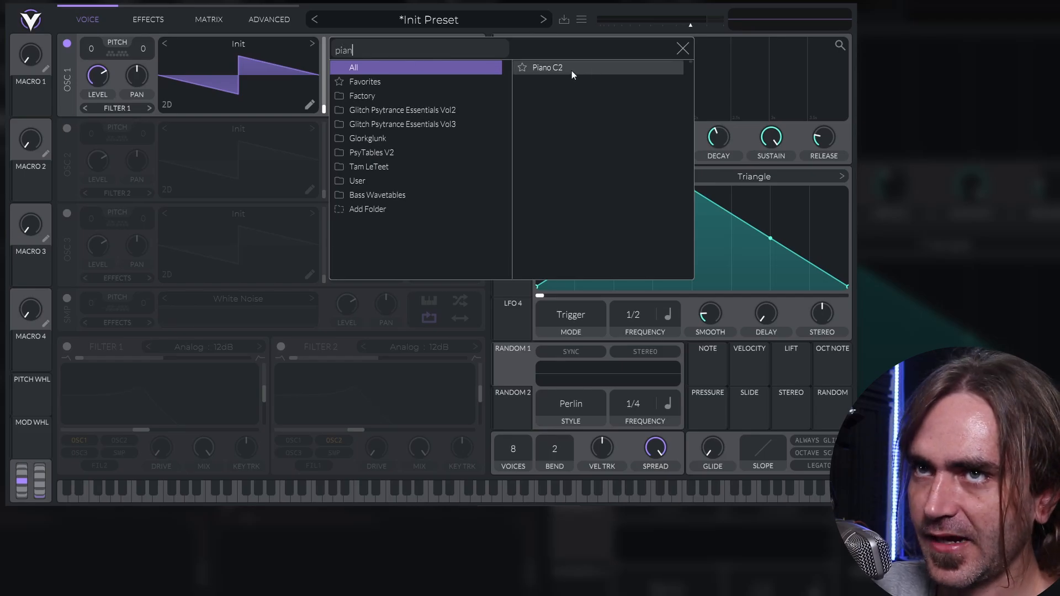
click(572, 71)
click(661, 36)
Step: Set the Piano C2 audio source's window size to the note C2 in the wavetable editor
click(309, 104)
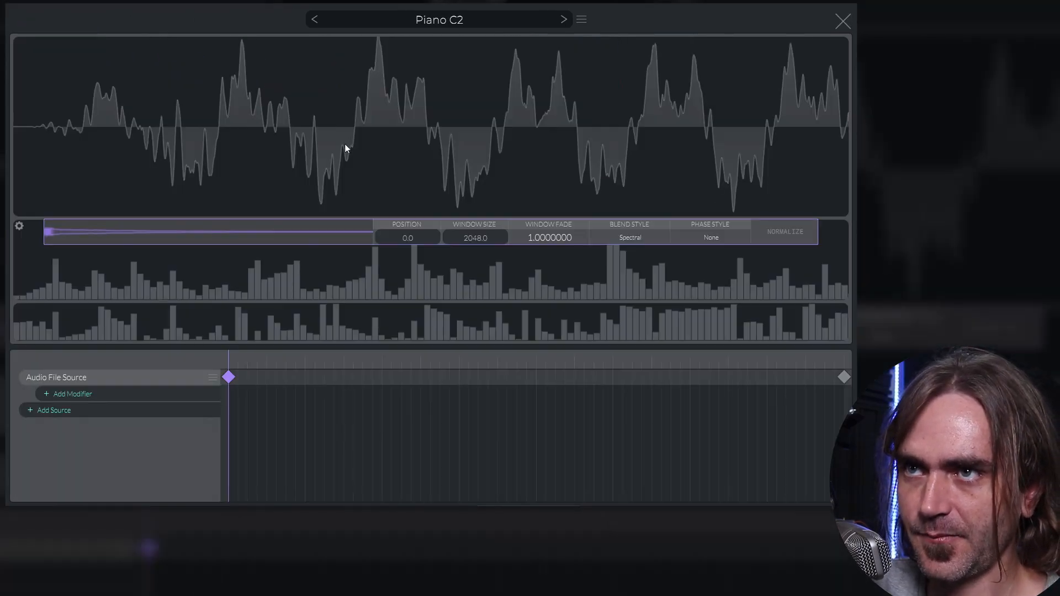
text(C2)
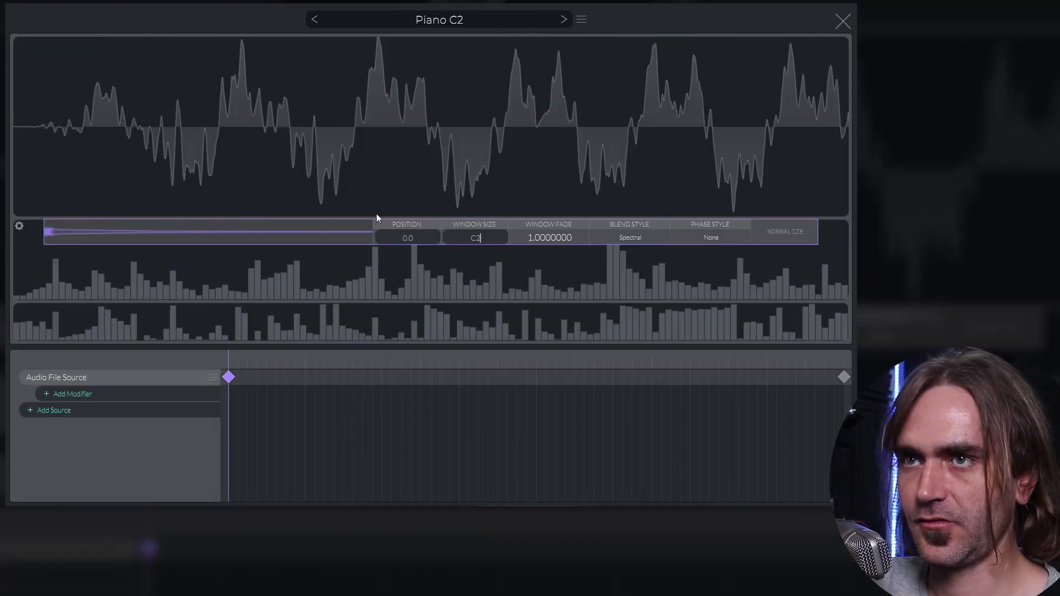
key(Return)
click(842, 21)
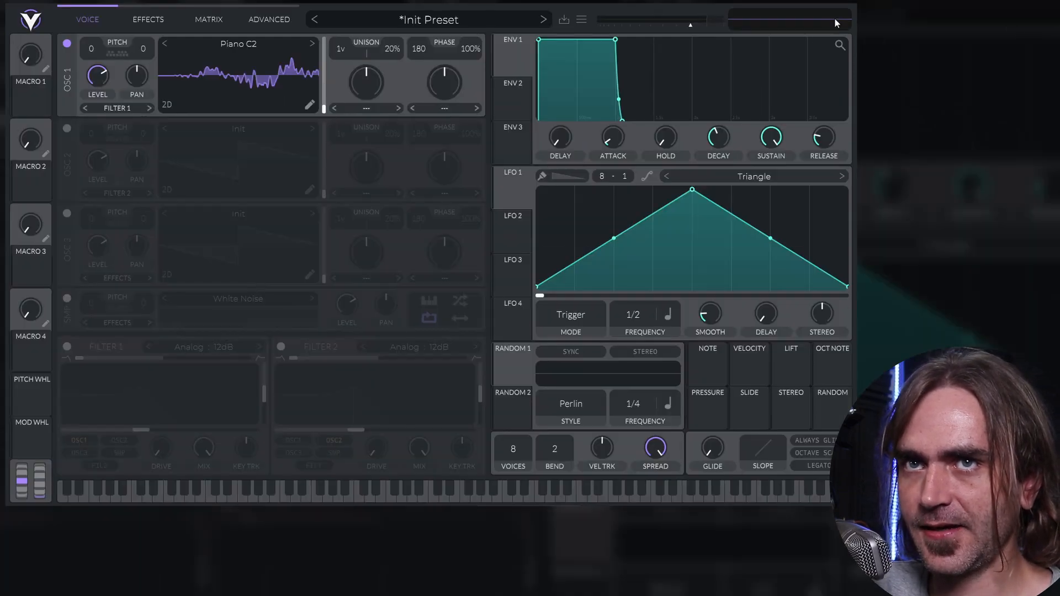
Step: Reshape LFO 1 into a rising ramp and assign it to oscillator 1's wavetable position, running at 1/32
drag(691, 190, 846, 191)
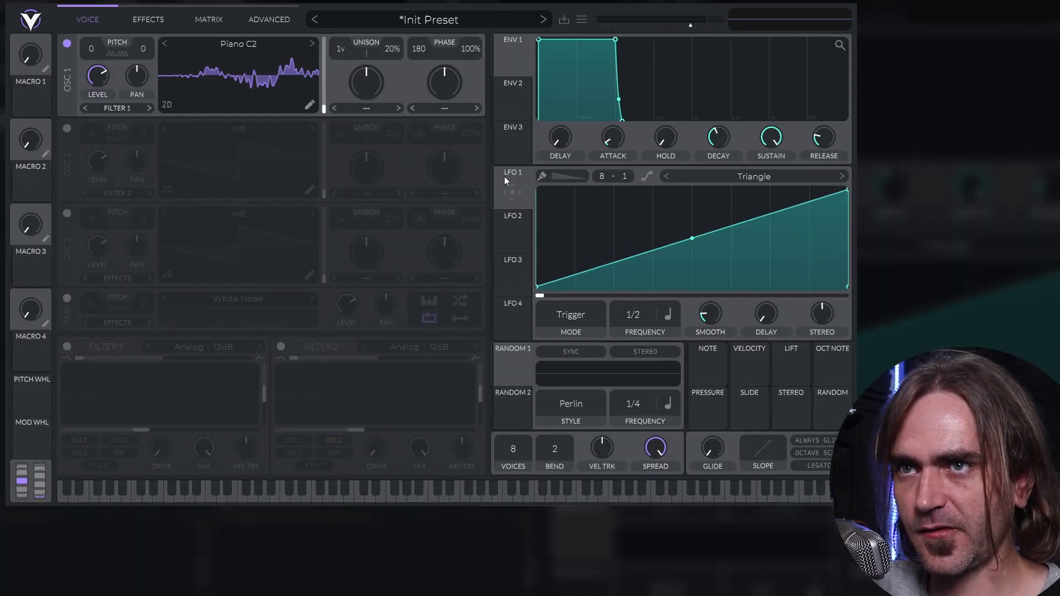
drag(512, 191, 317, 77)
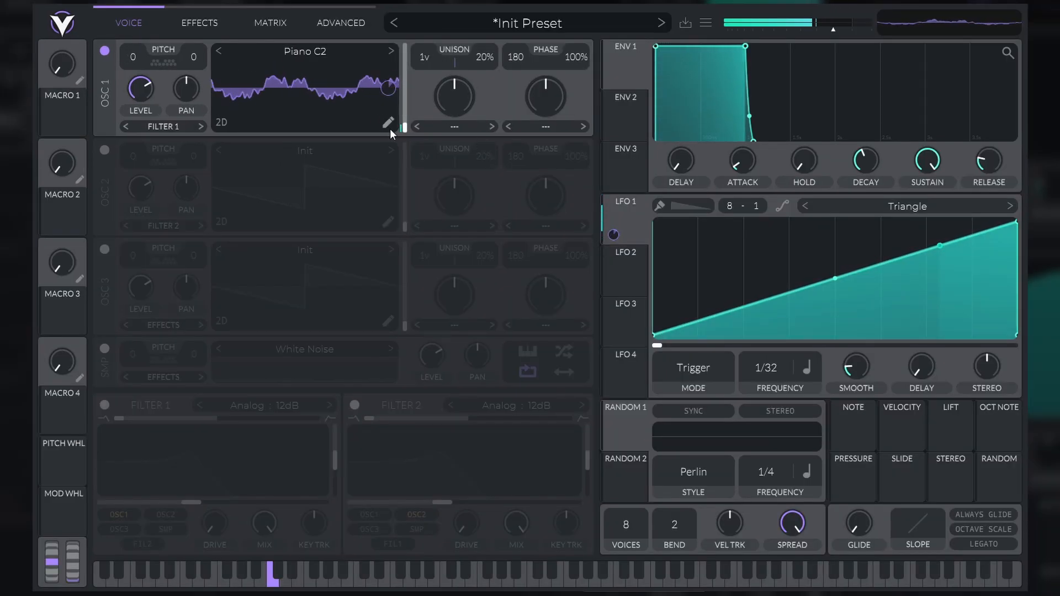
Step: Change the Piano C2 audio source's blend style to File Blend in the wavetable editor
click(310, 104)
click(761, 277)
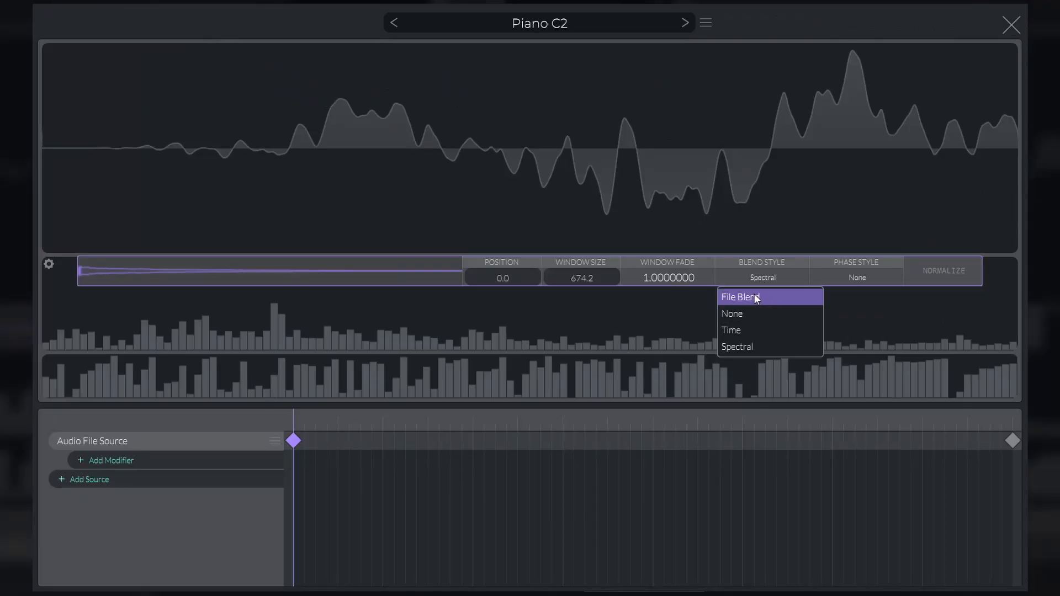
click(755, 297)
click(1010, 25)
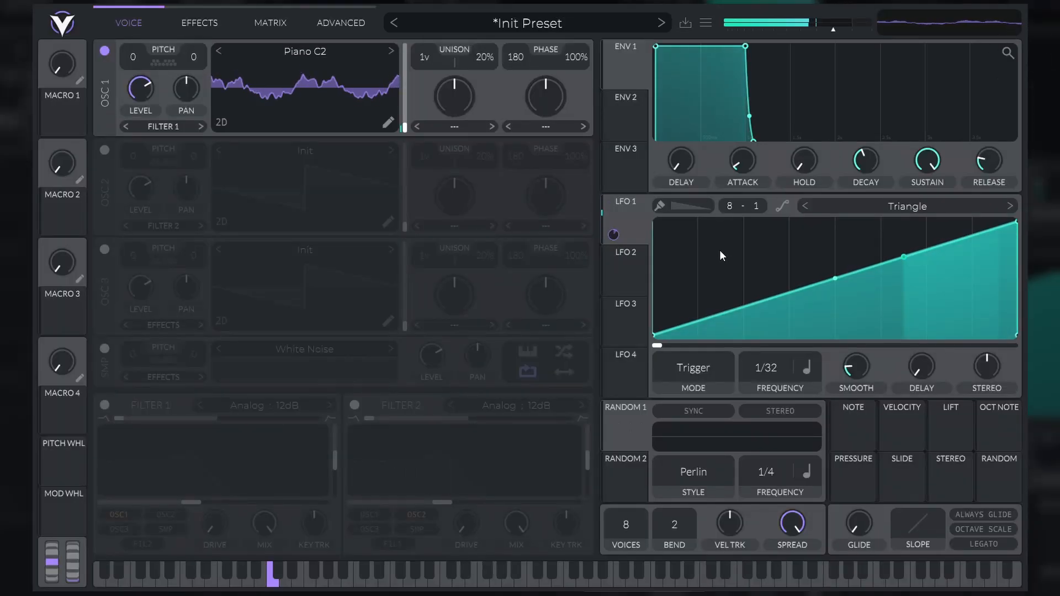
Step: Return LFO 1 to a symmetrical triangle, remove its smoothing and set its frequency to 1/16
mouse_move(407, 123)
mouse_move(407, 123)
mouse_down()
mouse_move(406, 73)
mouse_move(406, 128)
mouse_up()
drag(1002, 220, 835, 221)
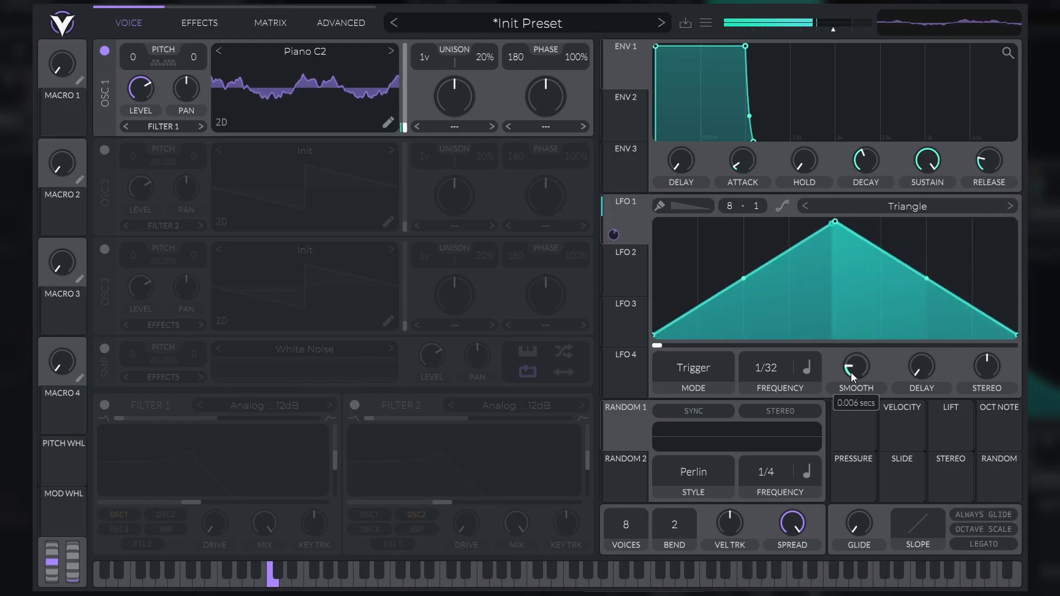
drag(768, 366, 759, 386)
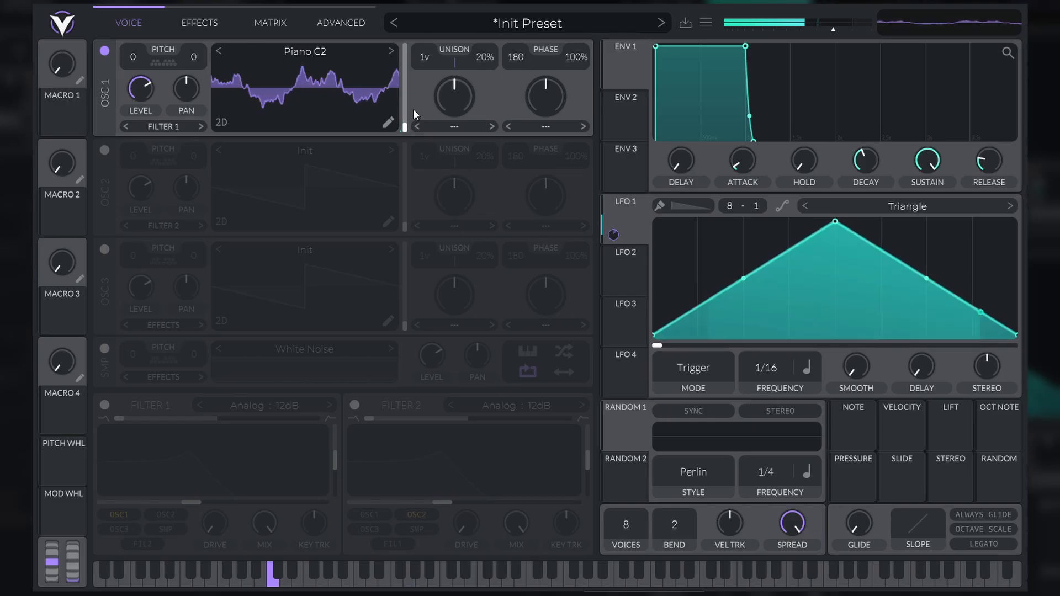
Step: Scan oscillator 1's wavetable frames while trying LFO 1 frequencies of 1/64 and 1/8
mouse_move(404, 129)
mouse_down()
mouse_move(408, 85)
mouse_move(401, 128)
mouse_up()
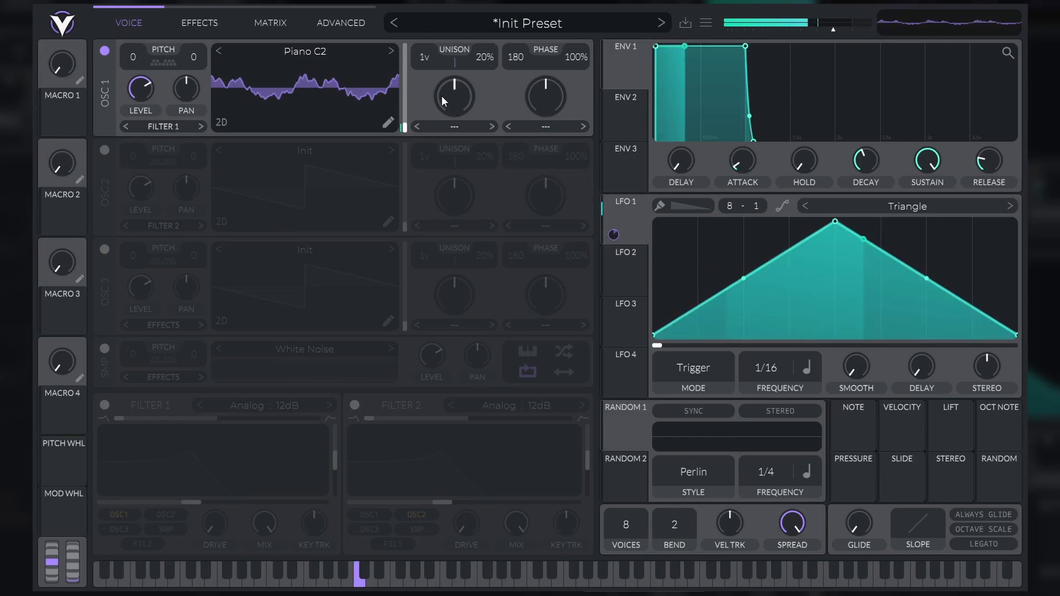
drag(775, 362, 797, 307)
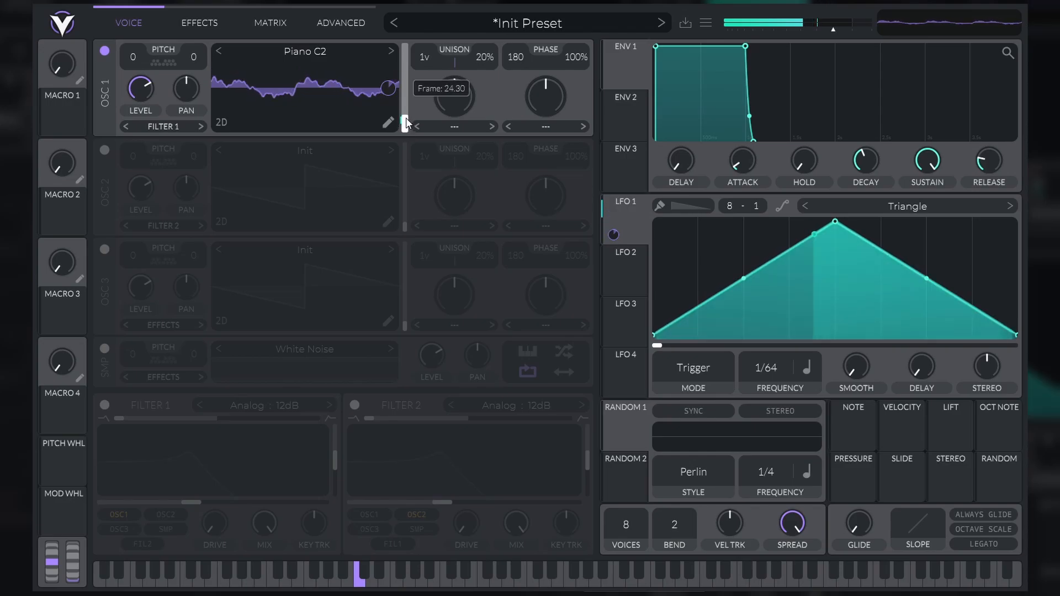
drag(404, 127, 407, 210)
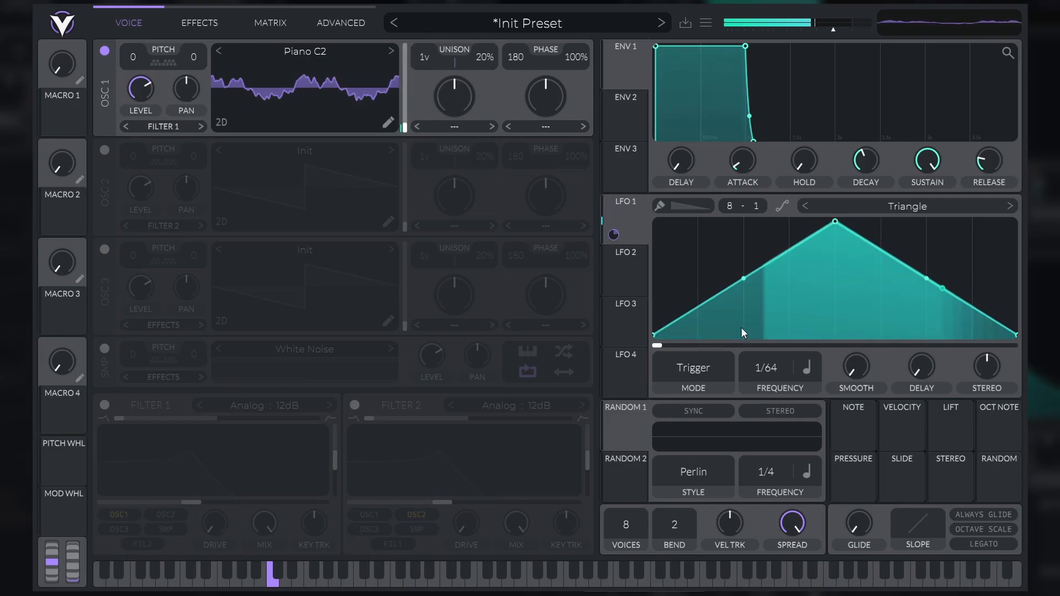
scroll(768, 386, down, 2)
scroll(765, 392, down, 1)
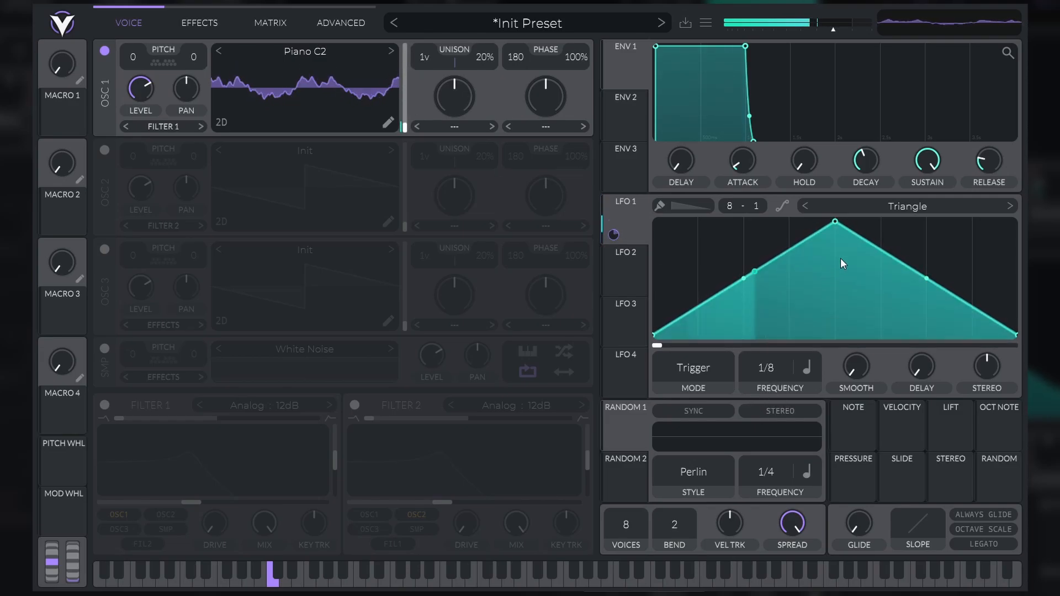
Step: Reshape LFO 1 into a rising ramp and try frequencies between 1/64 and 1/8, settling on 1/16
drag(835, 221, 1016, 222)
scroll(769, 379, up, 3)
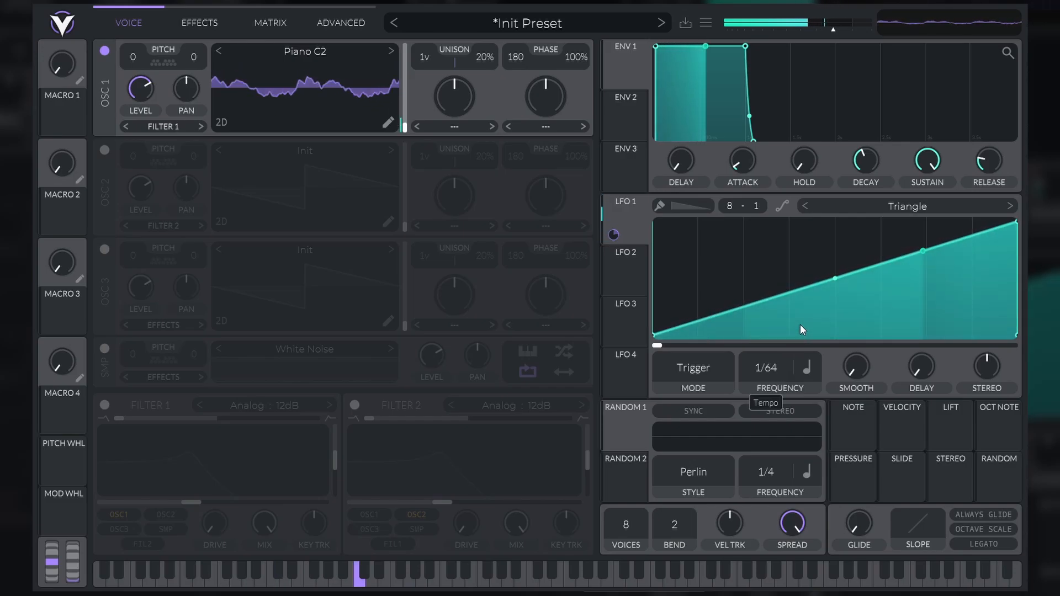
scroll(790, 356, down, 3)
scroll(787, 367, up, 2)
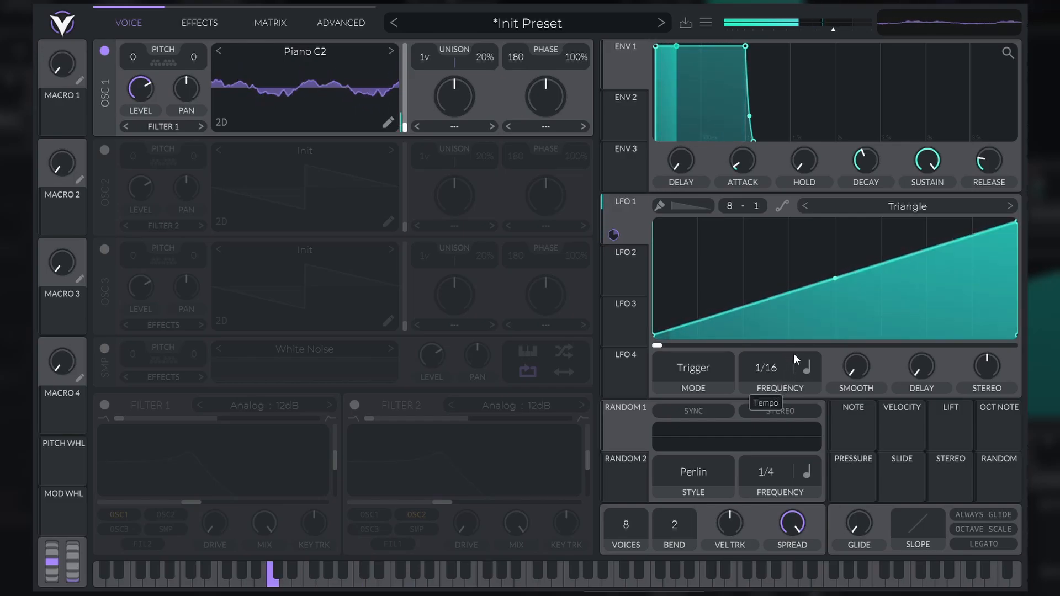
scroll(795, 353, down, 3)
scroll(787, 369, up, 4)
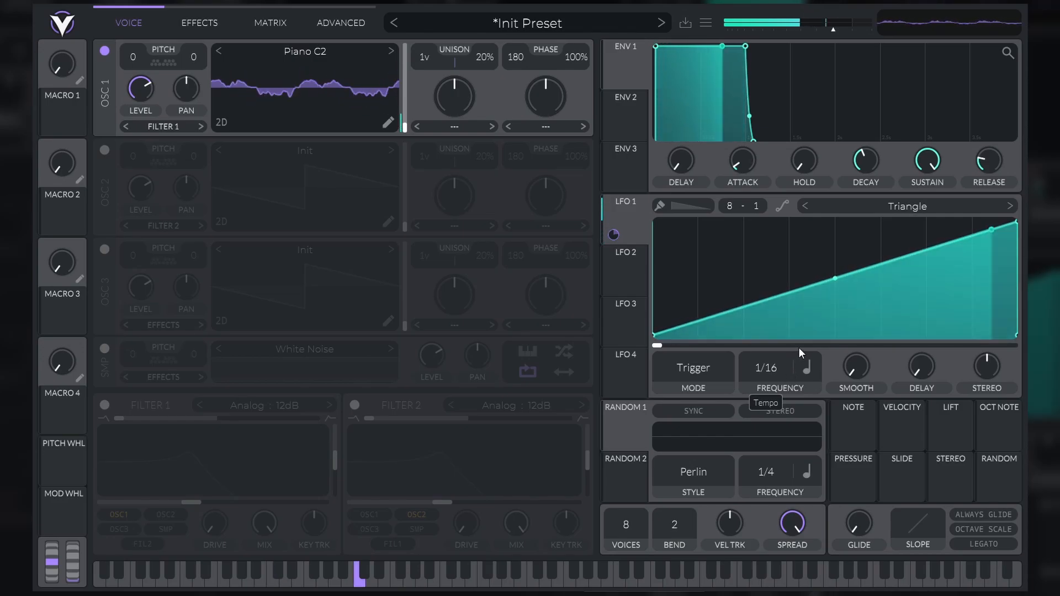
drag(831, 296, 804, 333)
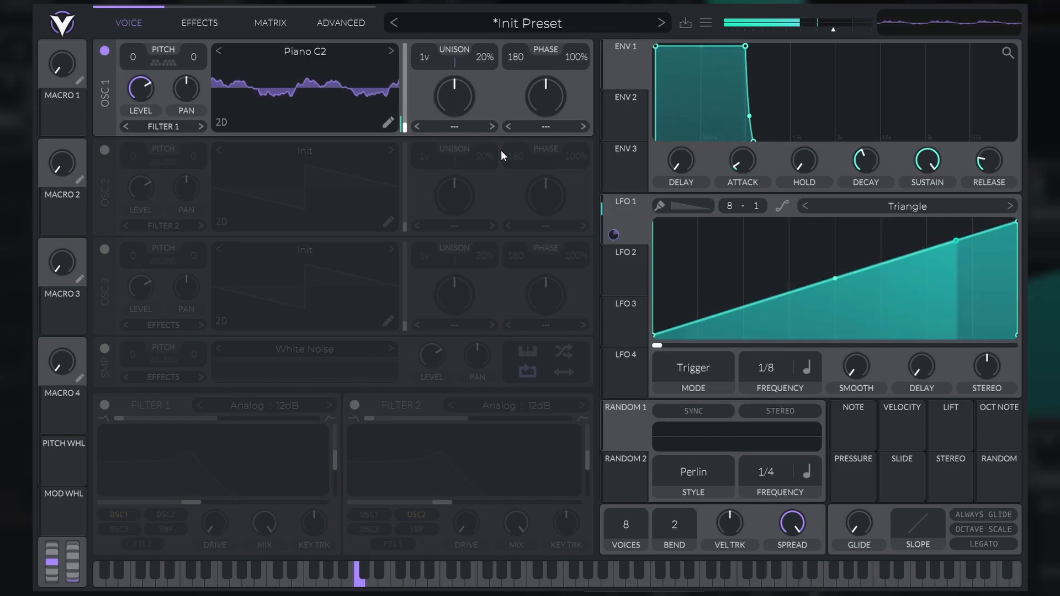
mouse_move(390, 91)
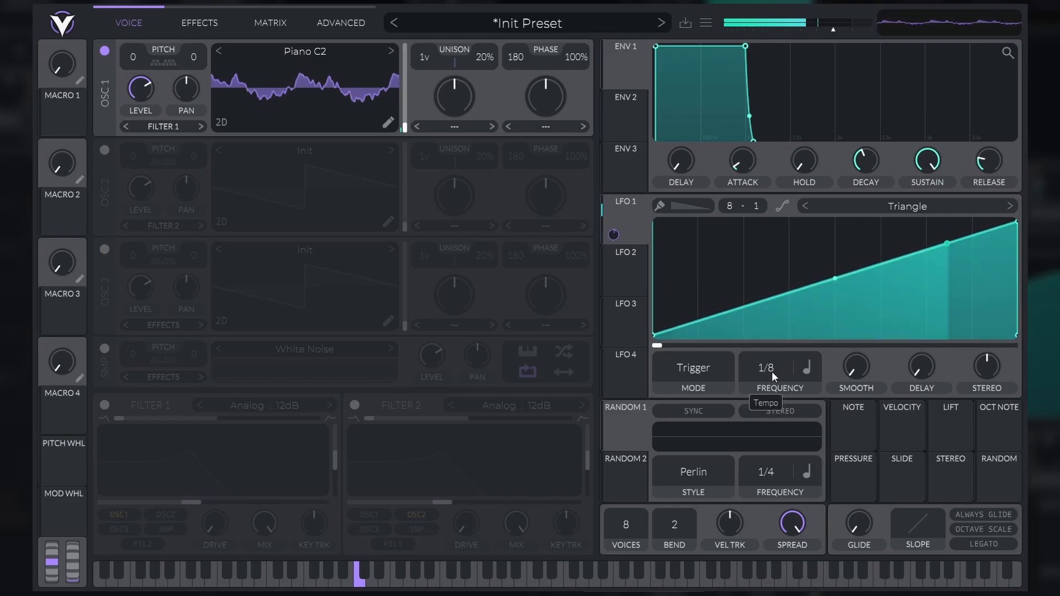
scroll(764, 376, down, 1)
scroll(764, 376, up, 2)
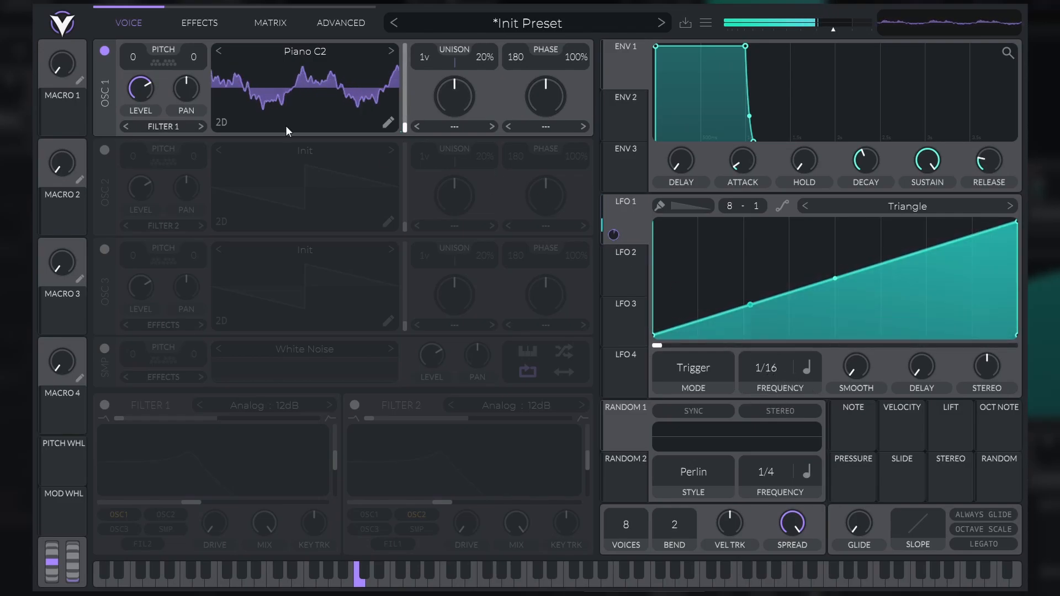
Step: Assign Macro 1 to oscillator 1's wavetable position and try sweeping the macro
drag(63, 113, 388, 89)
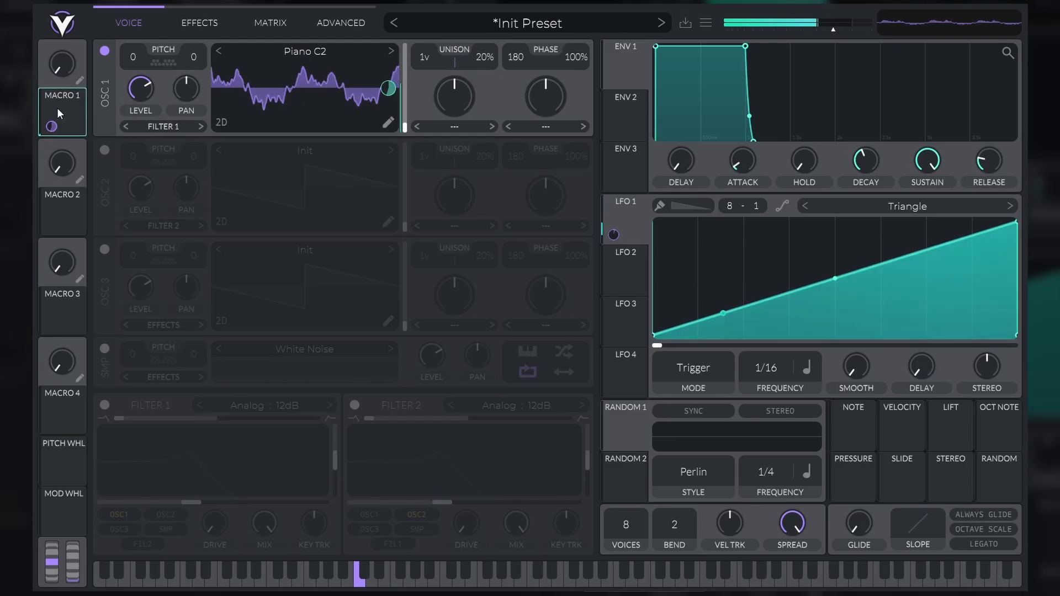
drag(66, 67, 62, 81)
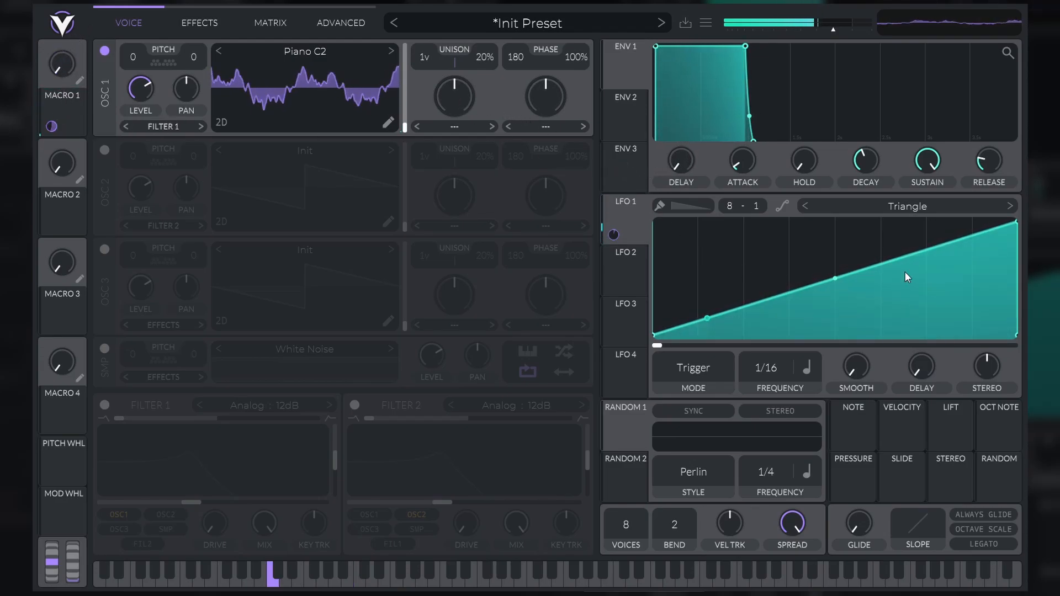
Step: Move LFO 1's peak slightly before the end of its cycle to give the ramp a short falling slope
drag(1017, 221, 992, 203)
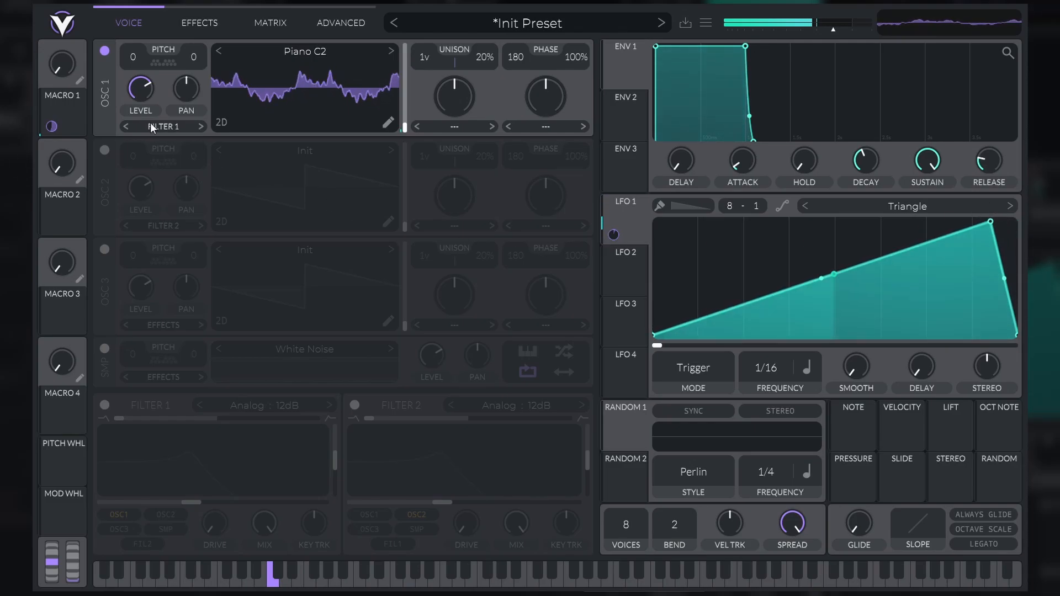
Step: Modulate oscillator 1's level with LFO 1 and try a Macro 1 sweep through the wavetable
drag(628, 209, 140, 112)
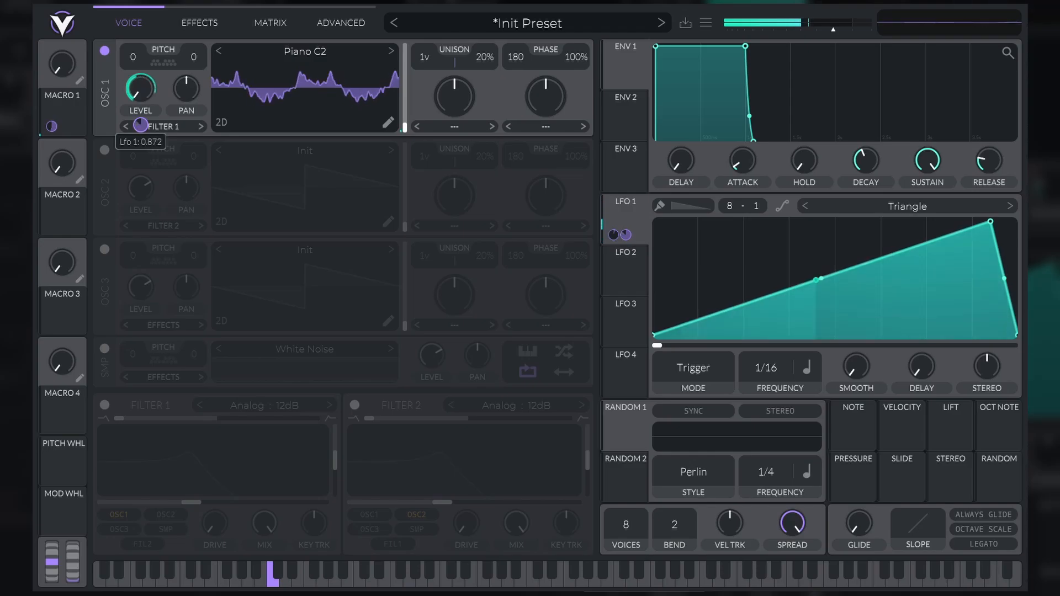
drag(73, 76, 75, 45)
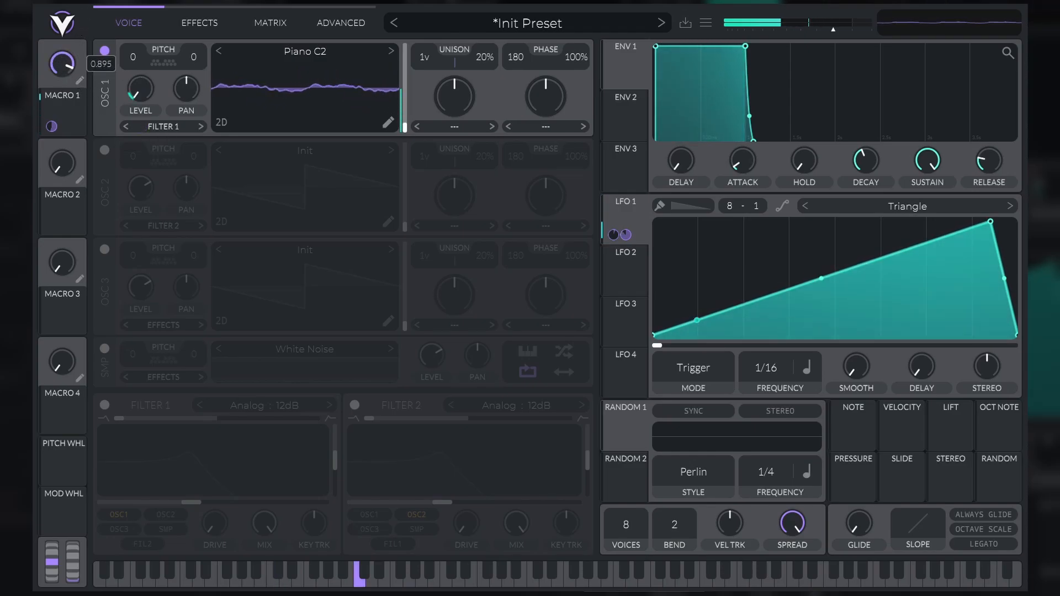
mouse_move(142, 129)
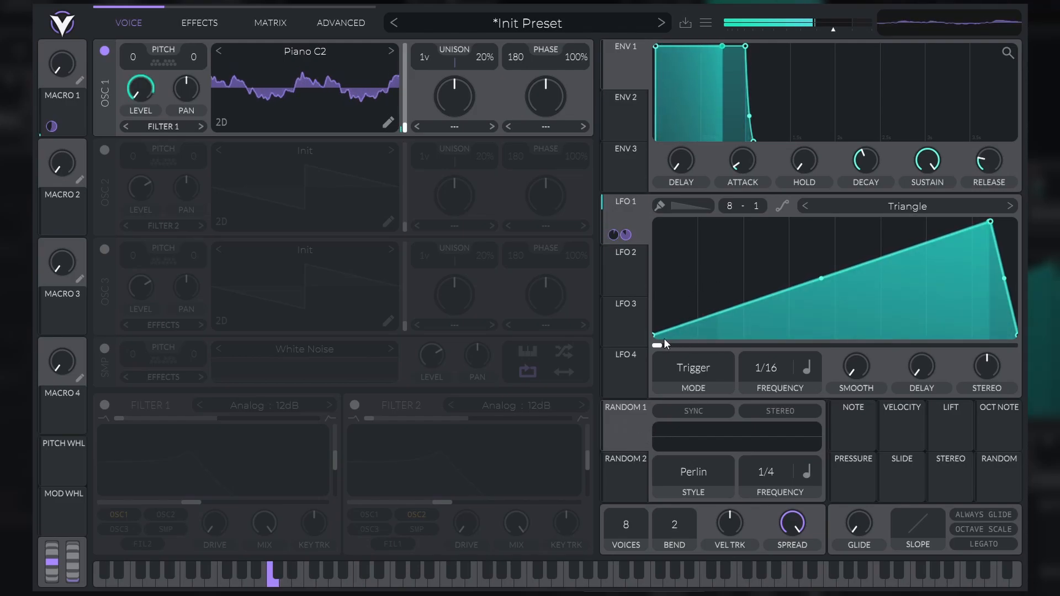
drag(663, 338, 508, 337)
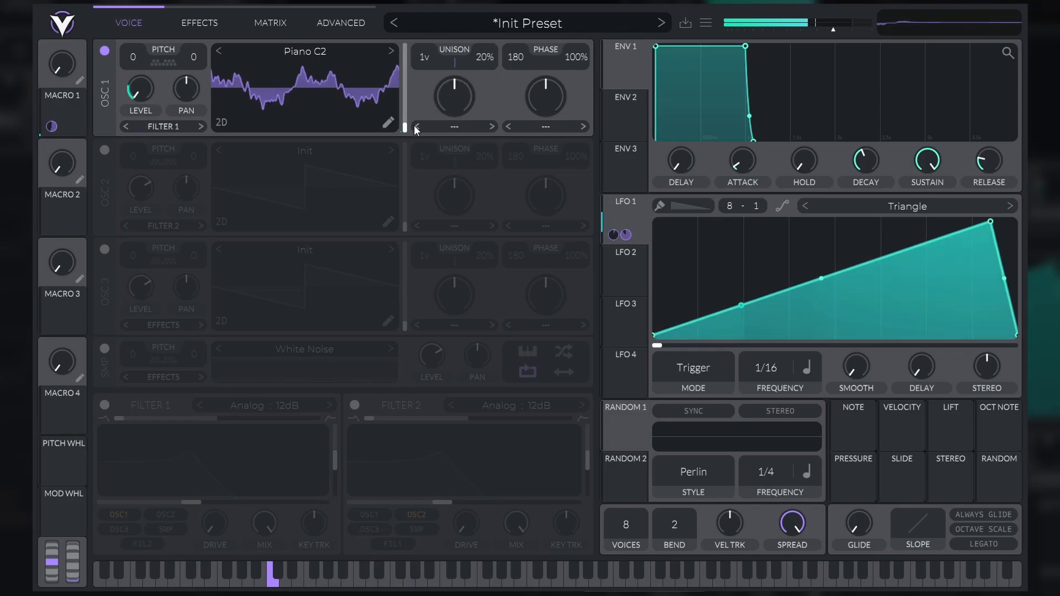
Step: Give oscillator 1 16 unison voices with 0% detune and set its detune range to 0.720
drag(426, 59, 428, 11)
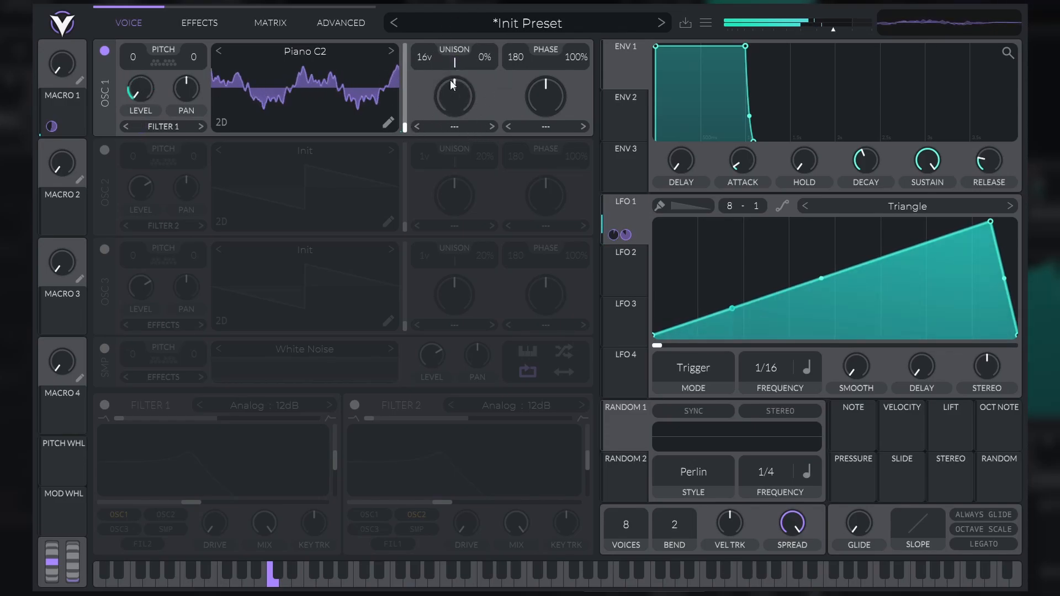
click(343, 24)
drag(259, 294, 261, 114)
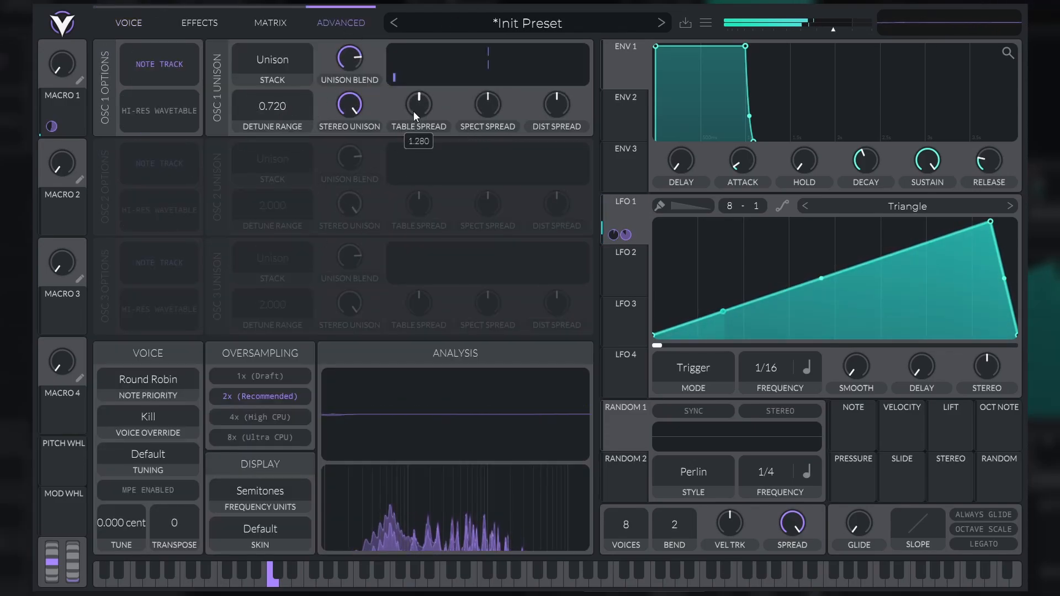
Step: Set oscillator 1's unison table spread to 128 and modulate it with Random 1
drag(413, 111, 440, 95)
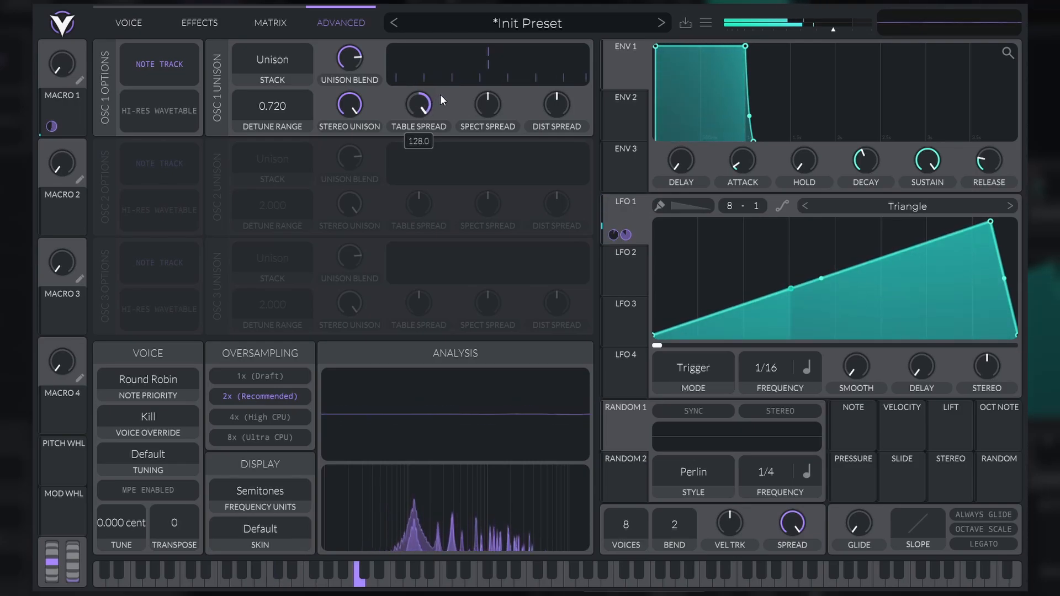
drag(613, 440, 423, 143)
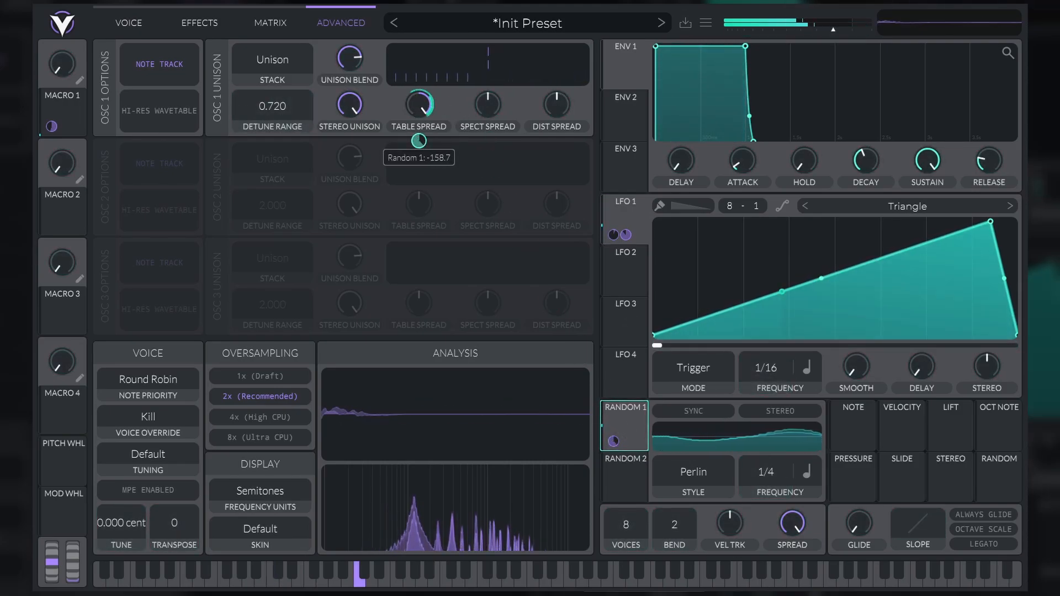
Step: Set oscillator 1's unison detune to 100% and narrow its detune range to 0.240
click(129, 22)
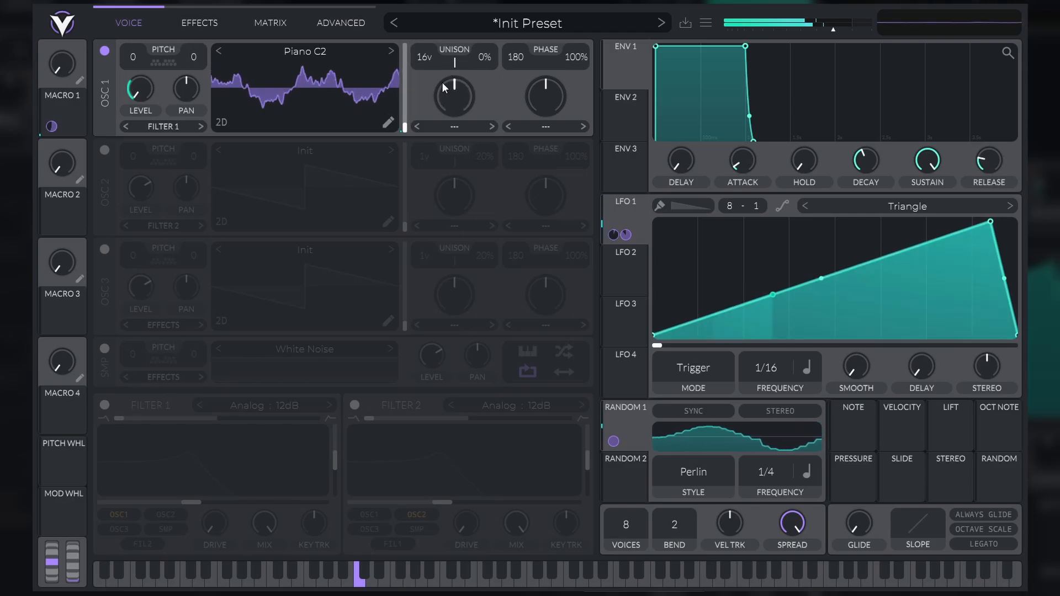
drag(484, 57, 487, 4)
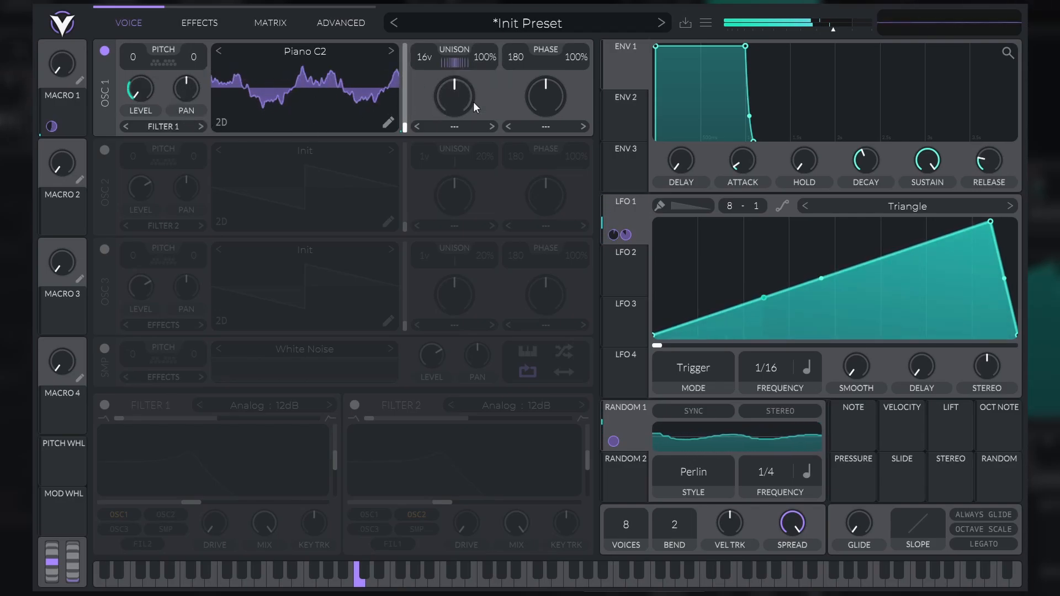
drag(480, 60, 488, 66)
click(356, 27)
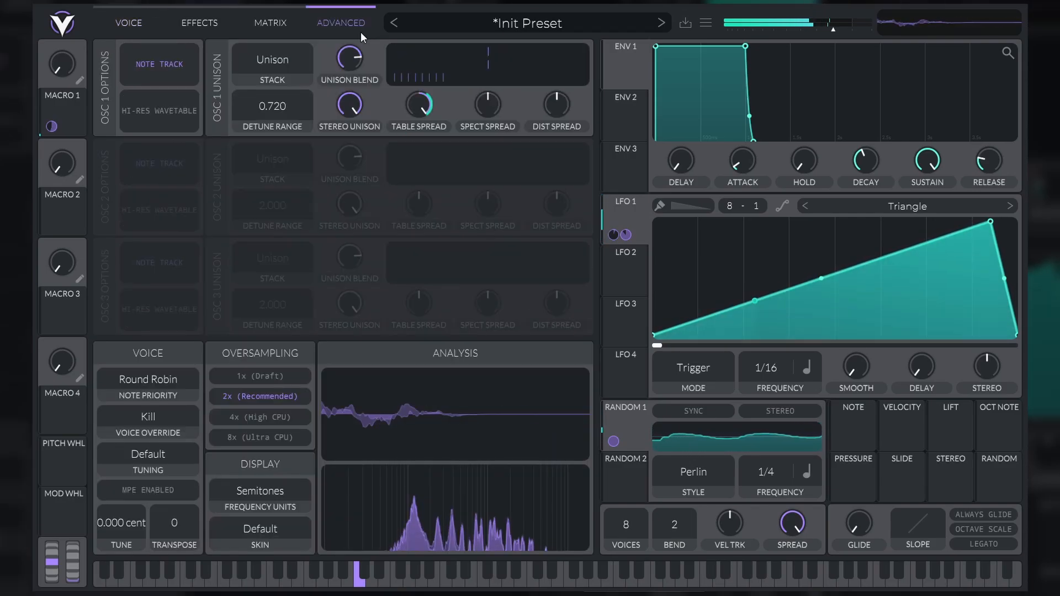
drag(280, 111, 281, 166)
click(131, 23)
drag(485, 57, 522, 47)
click(353, 25)
drag(301, 115, 298, 112)
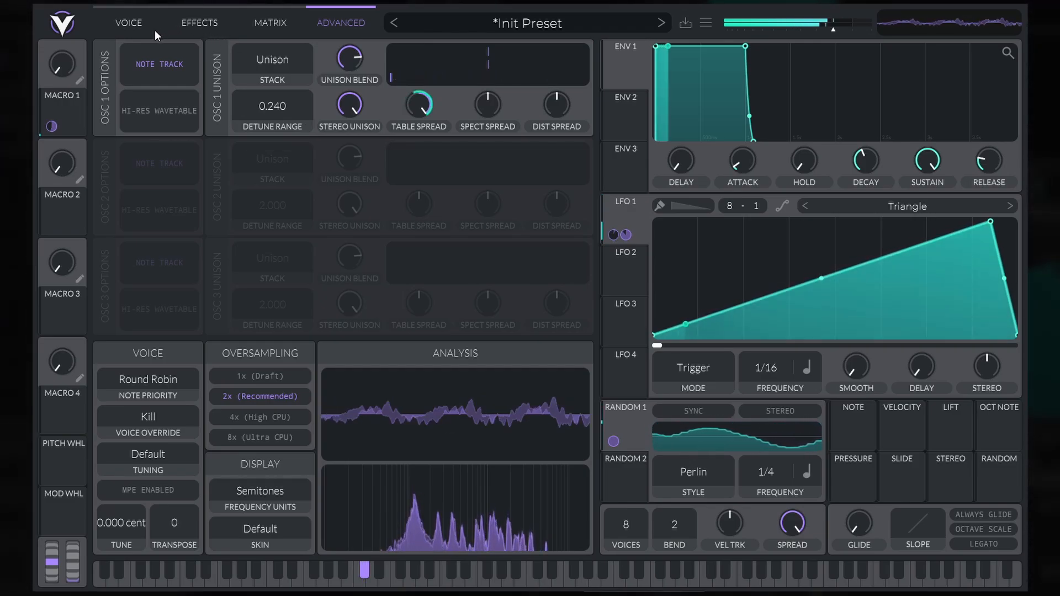
Step: Transpose oscillator 2 by 7 semitones and try sweeping Macro 1 up and back down
click(134, 25)
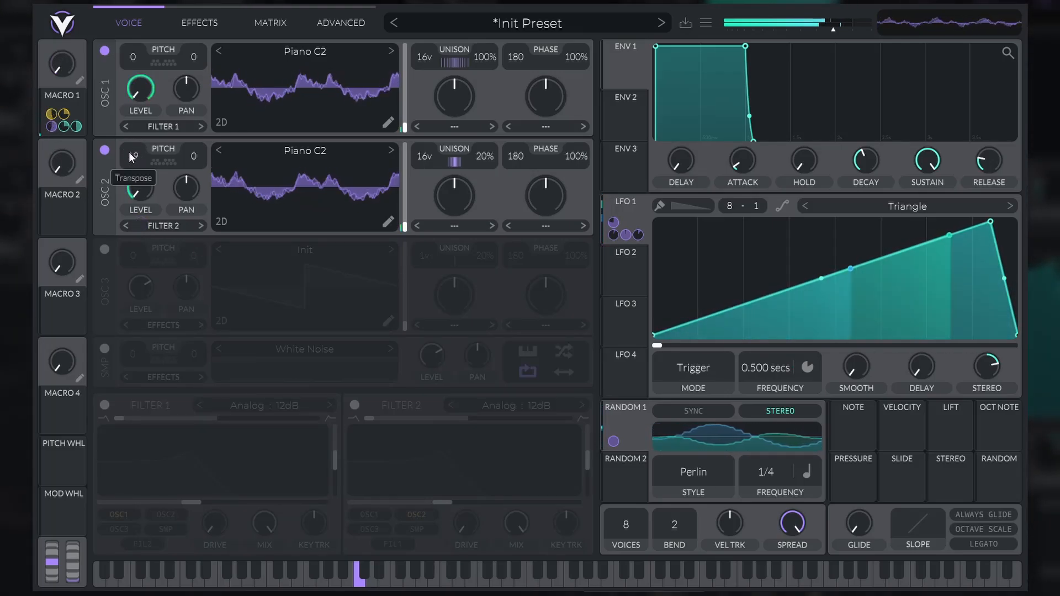
scroll(133, 158, up, 7)
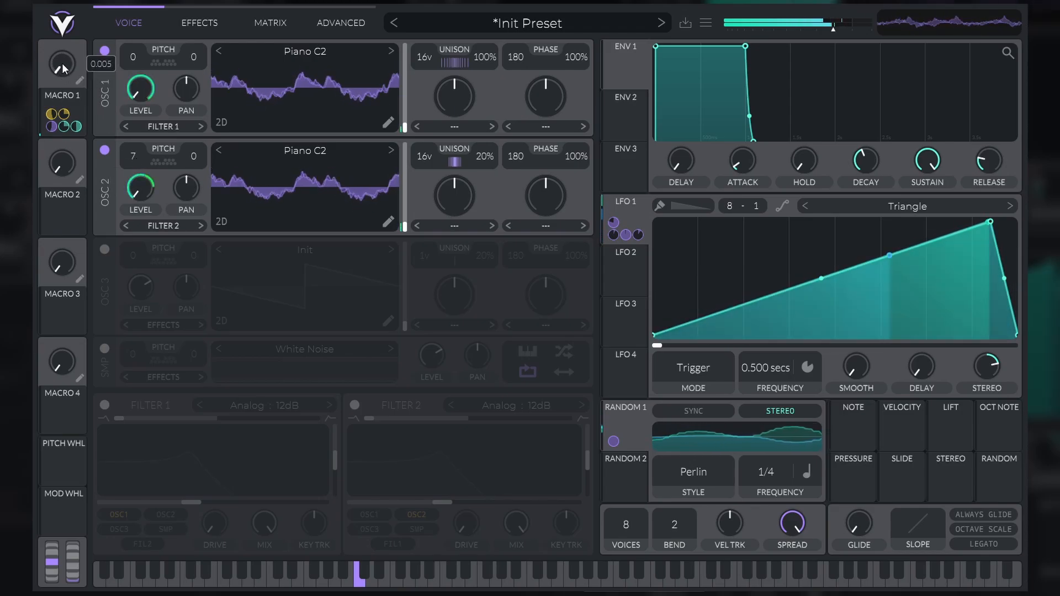
mouse_move(62, 63)
mouse_down()
mouse_move(96, 28)
mouse_move(88, 25)
mouse_move(67, 68)
mouse_move(84, 41)
mouse_move(71, 64)
mouse_move(80, 11)
mouse_move(62, 54)
mouse_up()
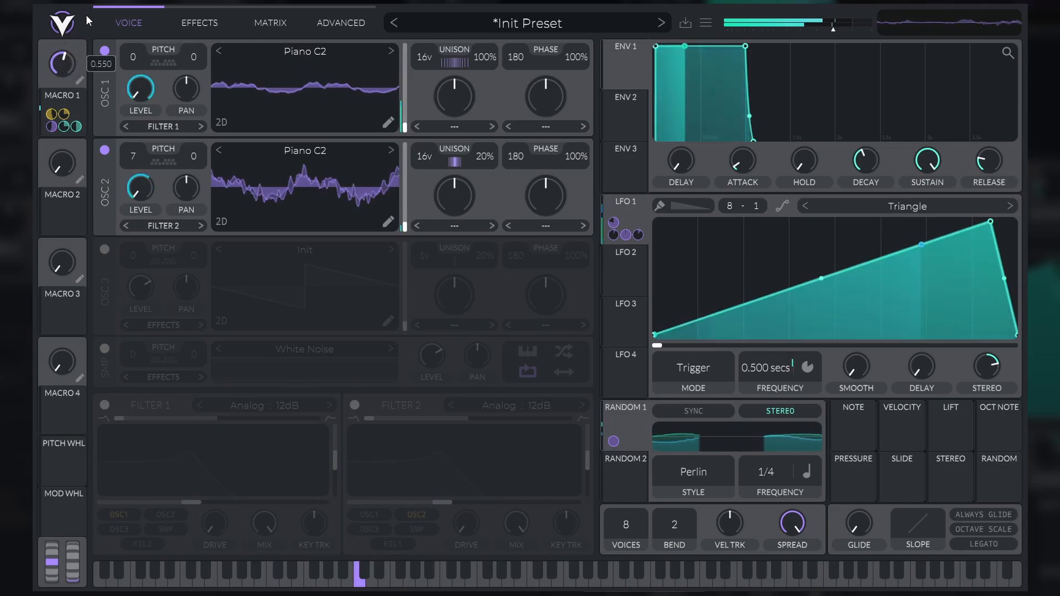
drag(87, 18, 92, 39)
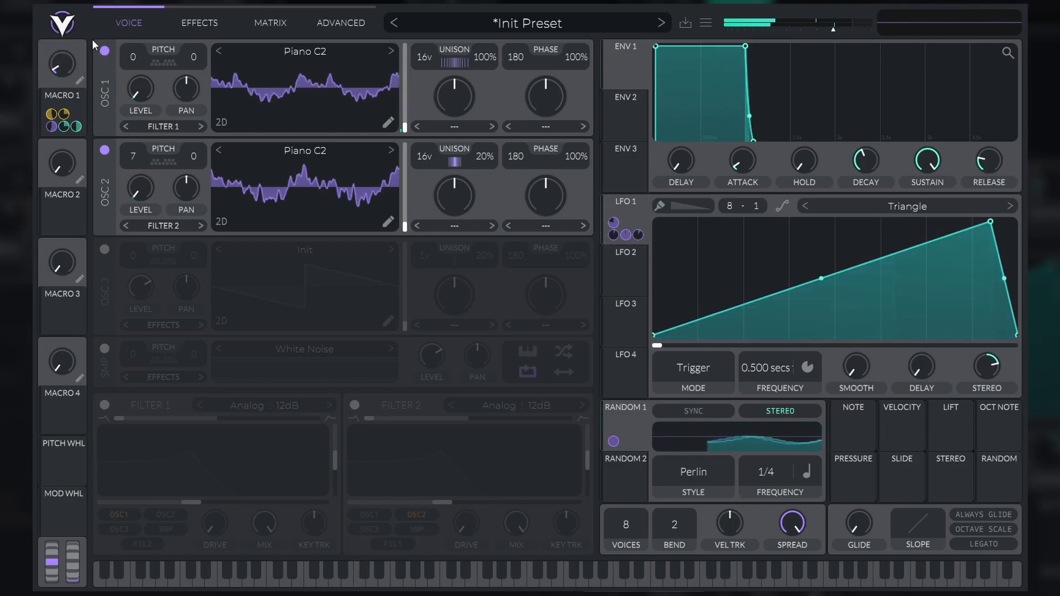